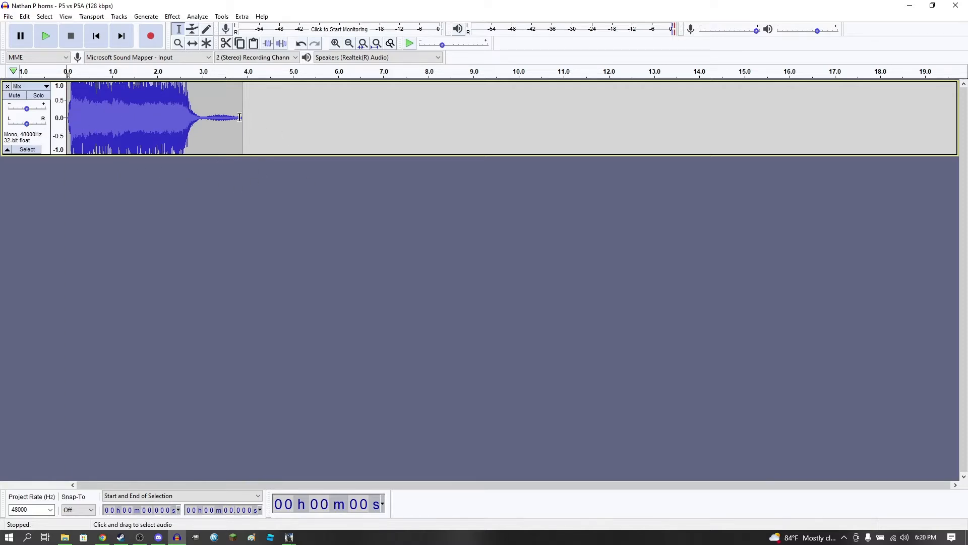
# Mix and render the mono horn track after checking its stereo-to-mono options
pyautogui.click(46, 86)
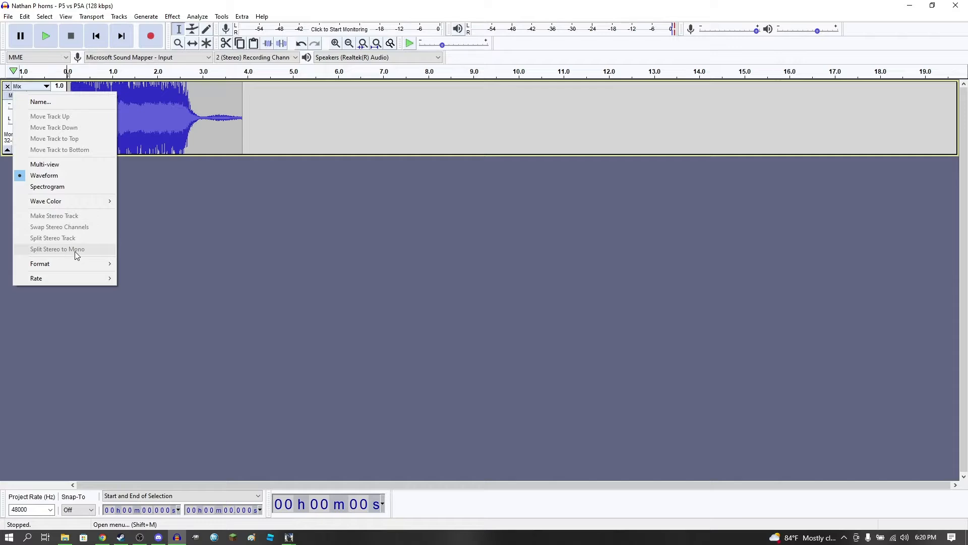
pyautogui.click(186, 244)
pyautogui.click(119, 17)
pyautogui.moveTo(206, 47)
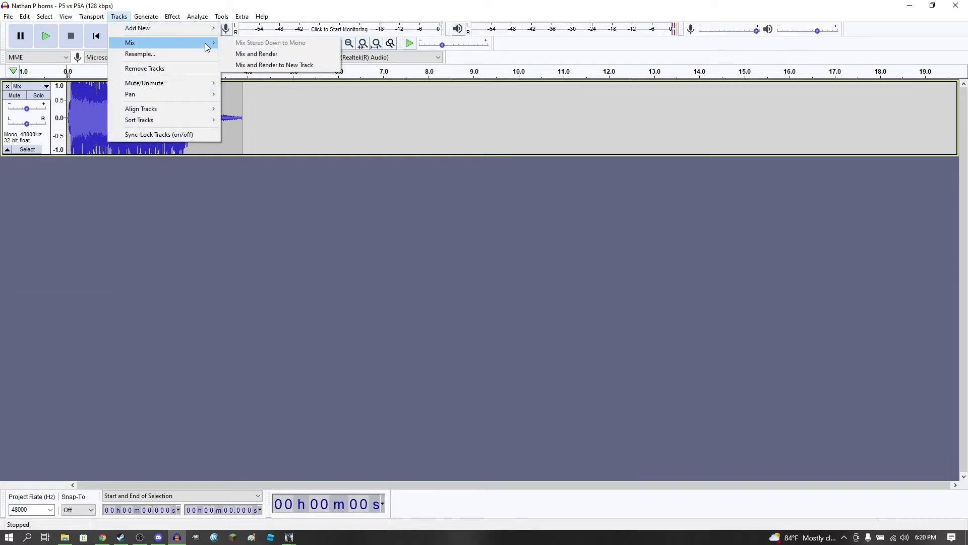
pyautogui.click(271, 54)
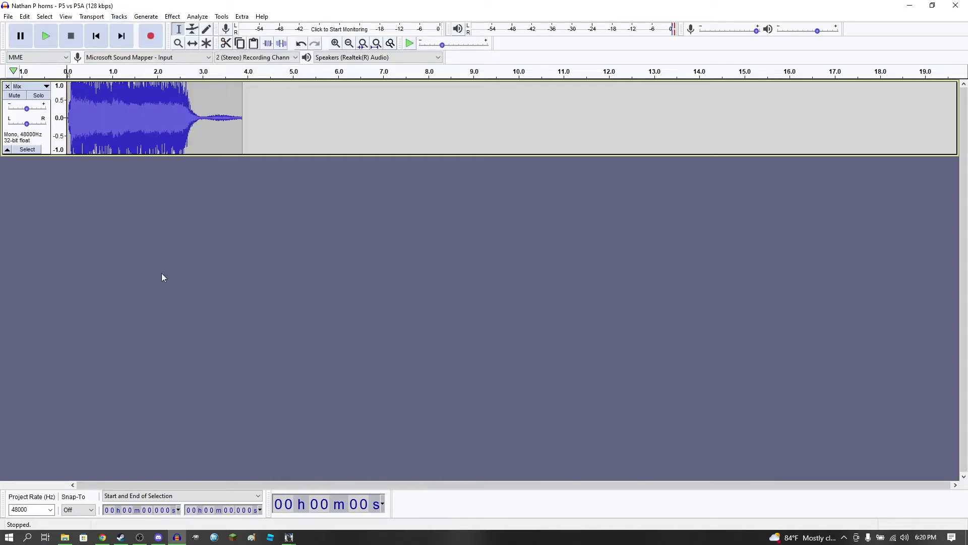
# Play the horn clip from the start and stop at about 1.6 seconds to find the cut point
pyautogui.click(50, 34)
pyautogui.click(337, 44)
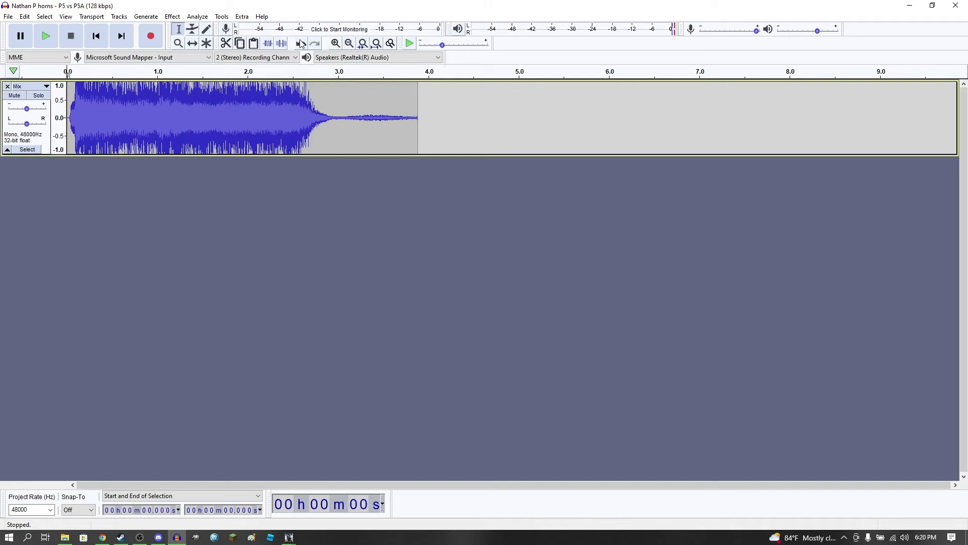
pyautogui.click(49, 40)
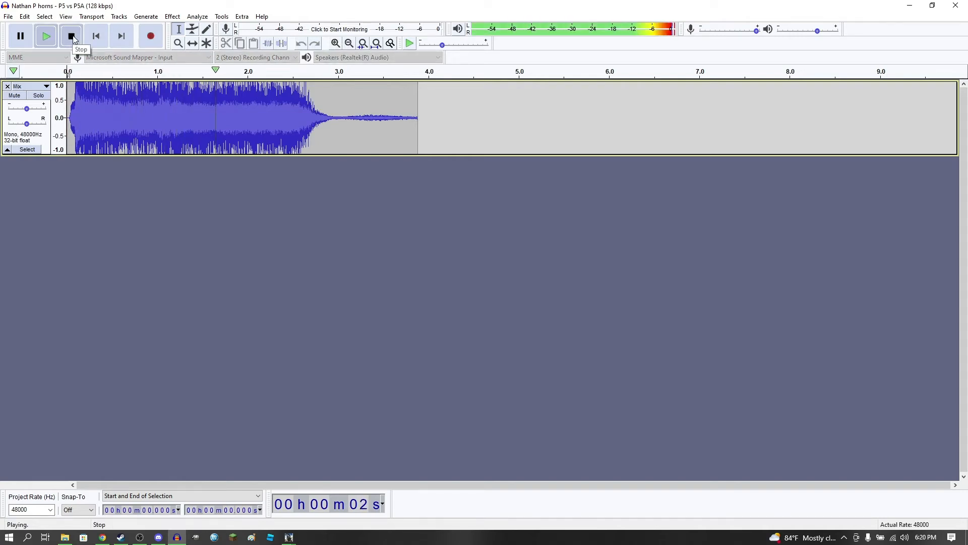
pyautogui.click(71, 36)
# Cut the audio from 1.635 s to the end of the clip and play back the remaining part
pyautogui.click(214, 108)
pyautogui.moveTo(214, 109); pyautogui.dragTo(417, 111)
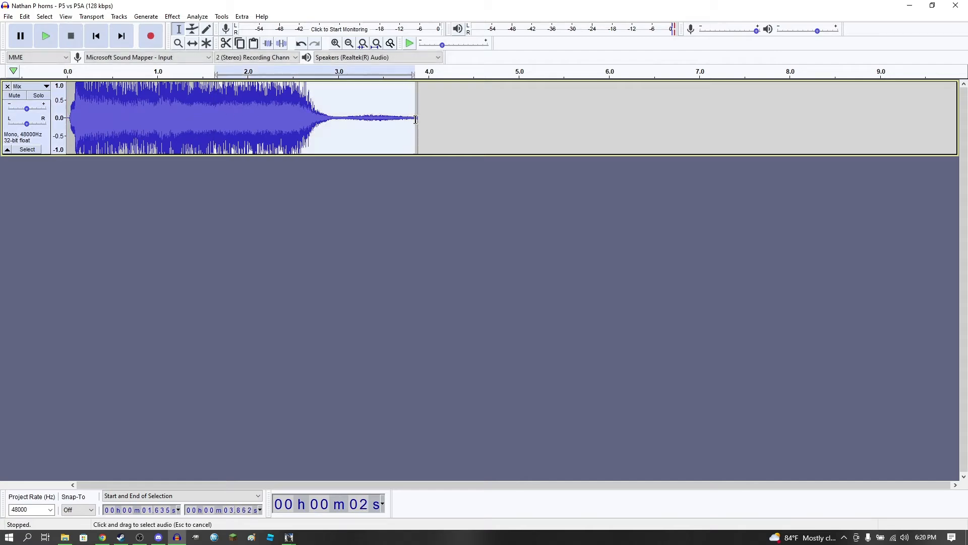
pyautogui.click(225, 43)
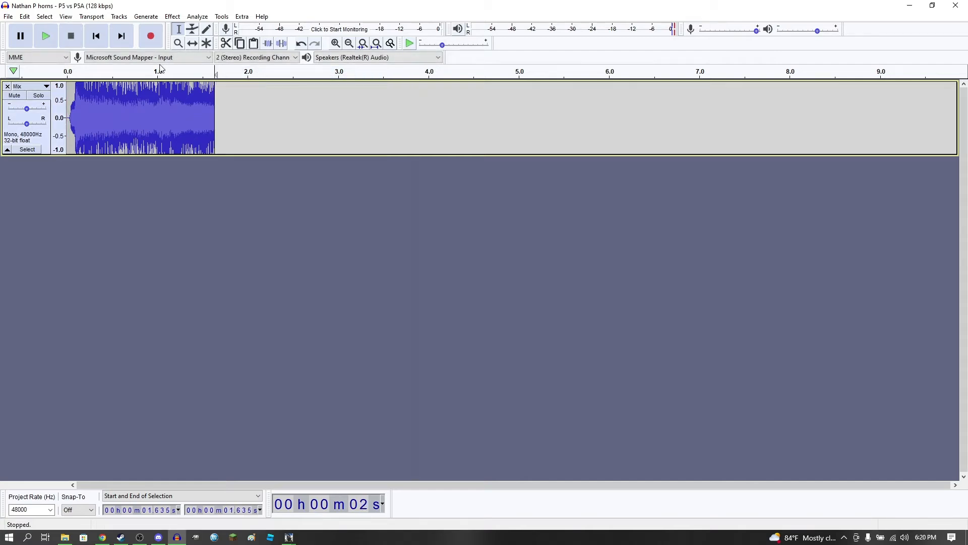
pyautogui.click(43, 40)
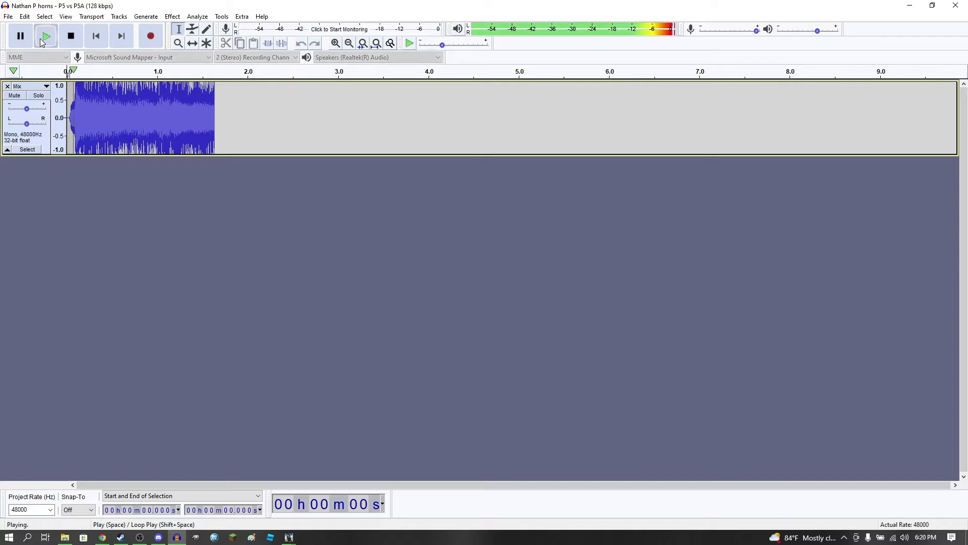
# Export the trimmed clip to the horn folder as a WAV file named horn_start with Signed 16-bit PCM encoding
pyautogui.click(7, 16)
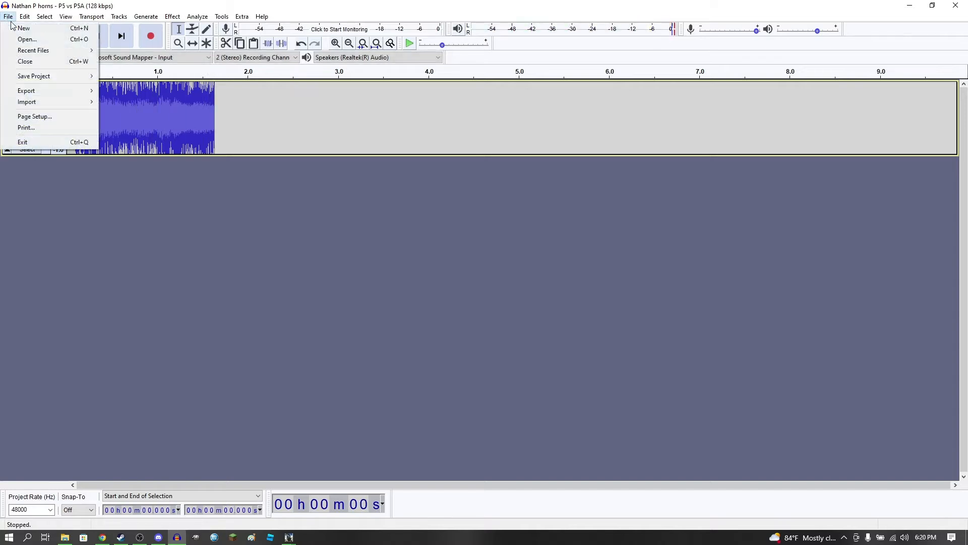
pyautogui.moveTo(60, 91)
pyautogui.click(144, 105)
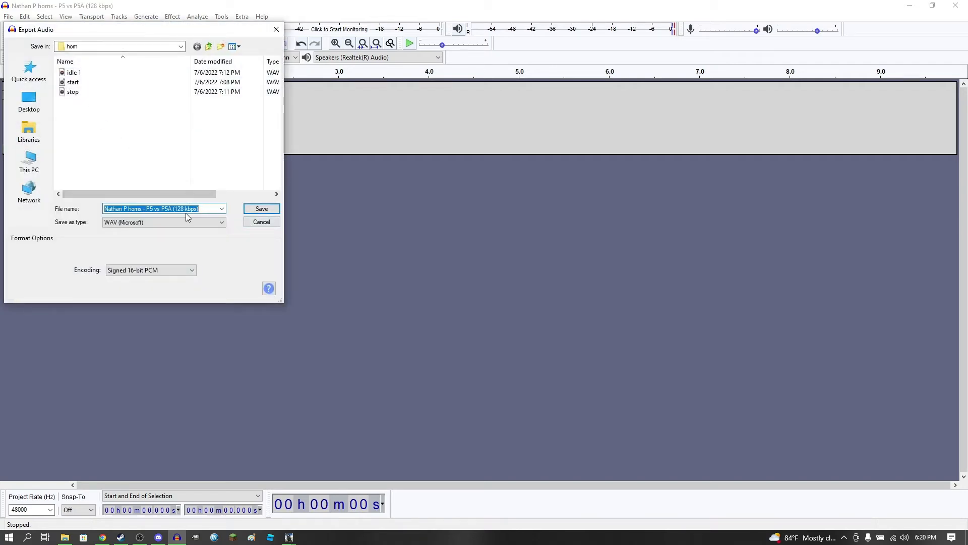
pyautogui.write('horn')
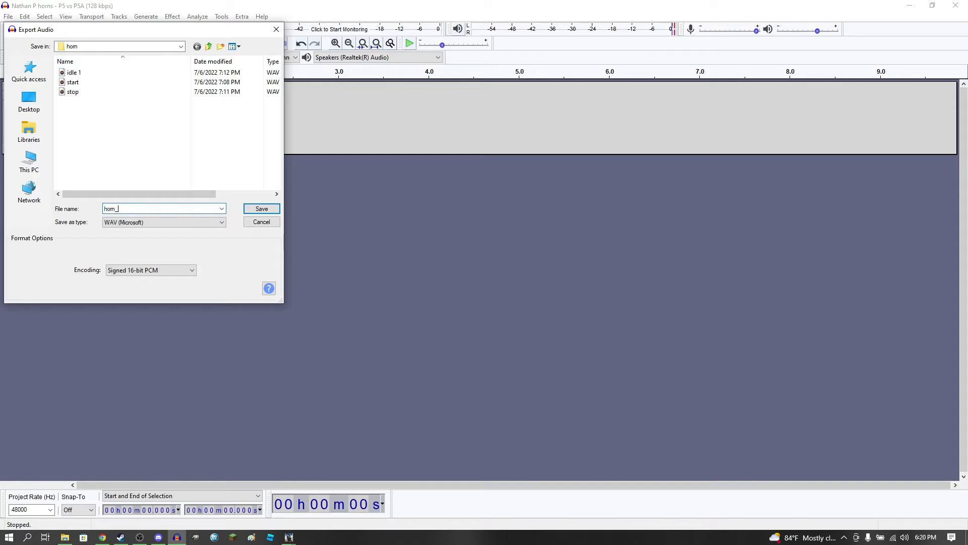
pyautogui.write('_start')
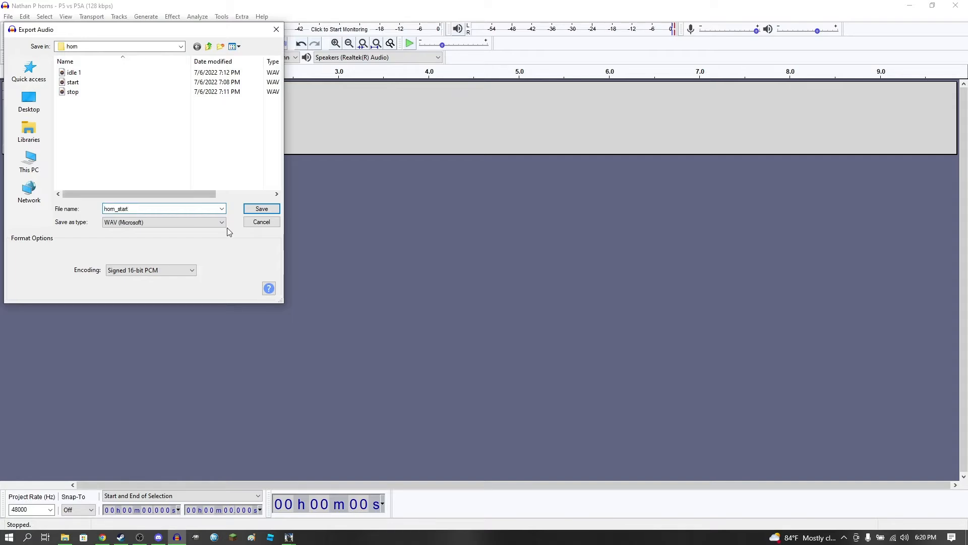
pyautogui.click(261, 211)
pyautogui.click(522, 363)
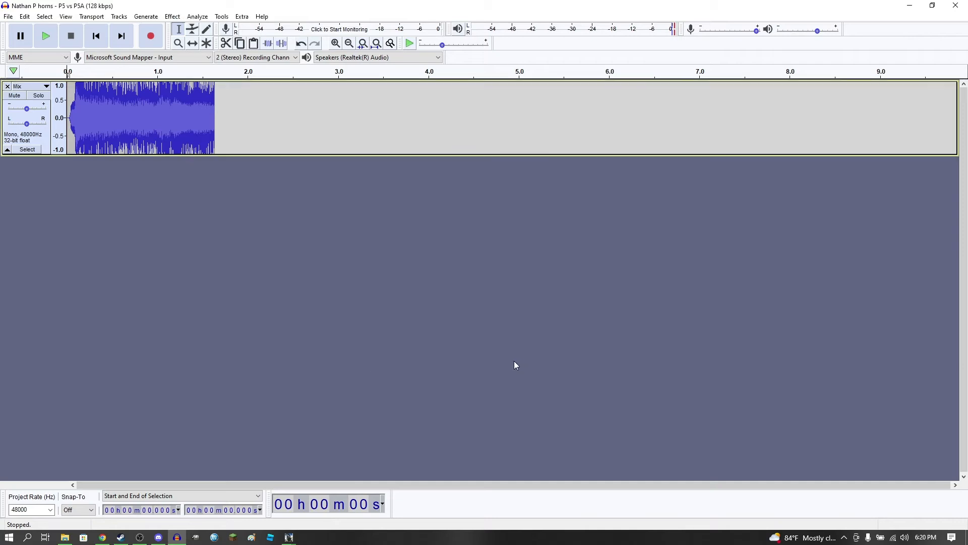
# Undo the last cut and remove the first 1.635 s of the horn clip instead
pyautogui.hotkey('ctrl', 'z')
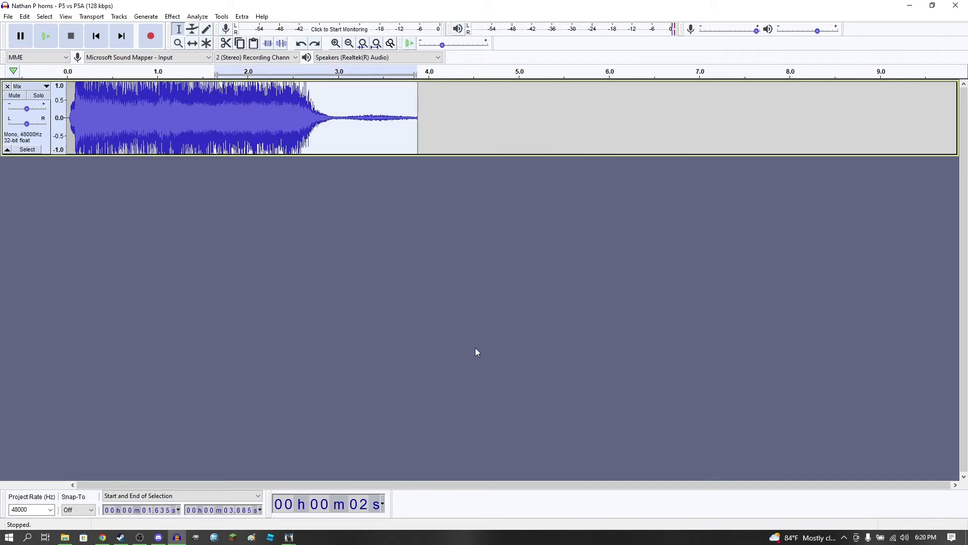
pyautogui.moveTo(408, 119); pyautogui.dragTo(41, 118)
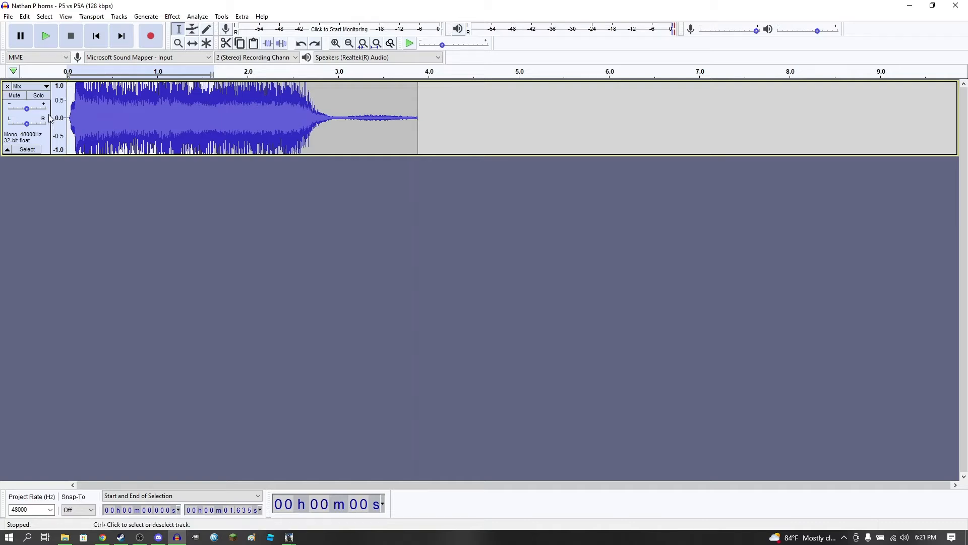
pyautogui.click(226, 44)
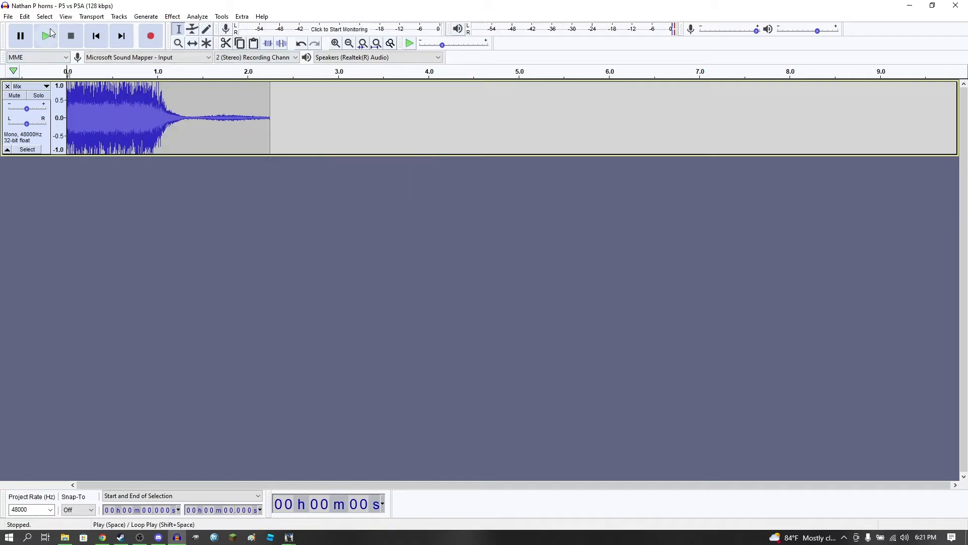
# Cut the fading tail from 0.871 s to the end and play the remaining sustained segment from the start
pyautogui.moveTo(146, 91); pyautogui.dragTo(268, 101)
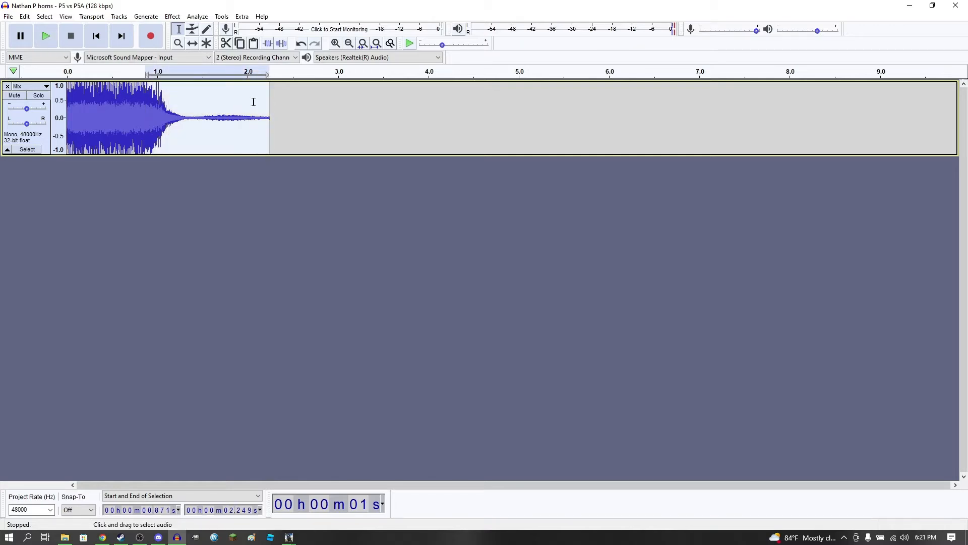
pyautogui.click(226, 43)
pyautogui.click(96, 36)
pyautogui.click(46, 35)
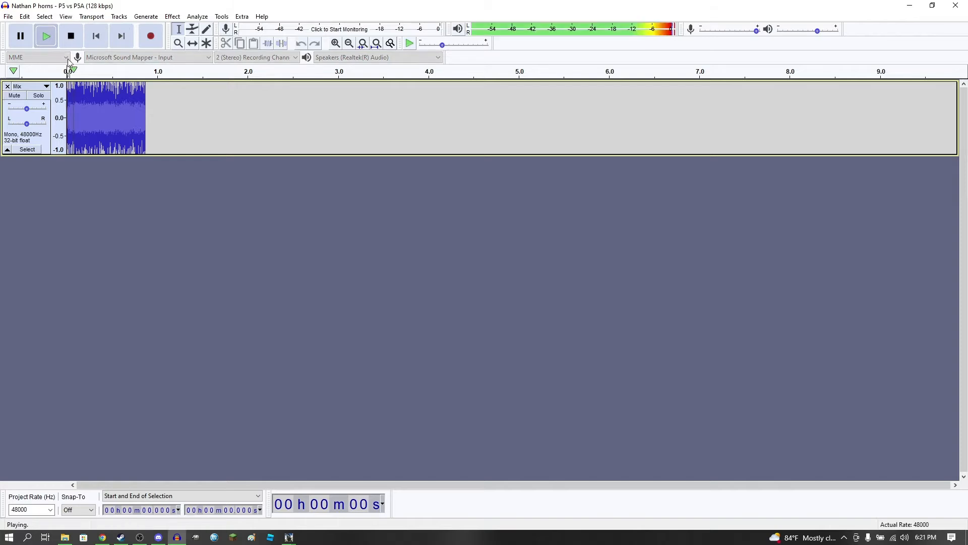
# Add a new mono track and copy the whole sustained horn segment into it
pyautogui.click(119, 17)
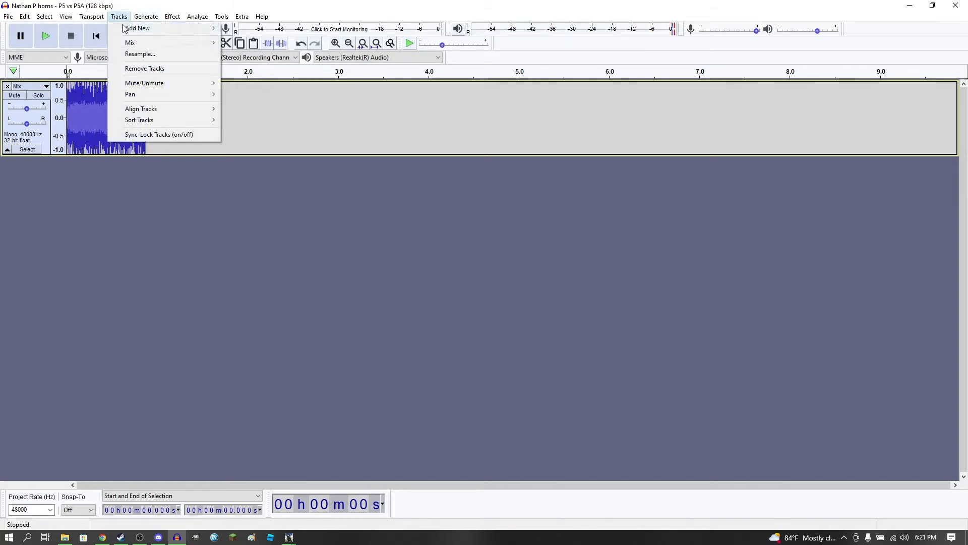
pyautogui.moveTo(156, 35)
pyautogui.click(244, 28)
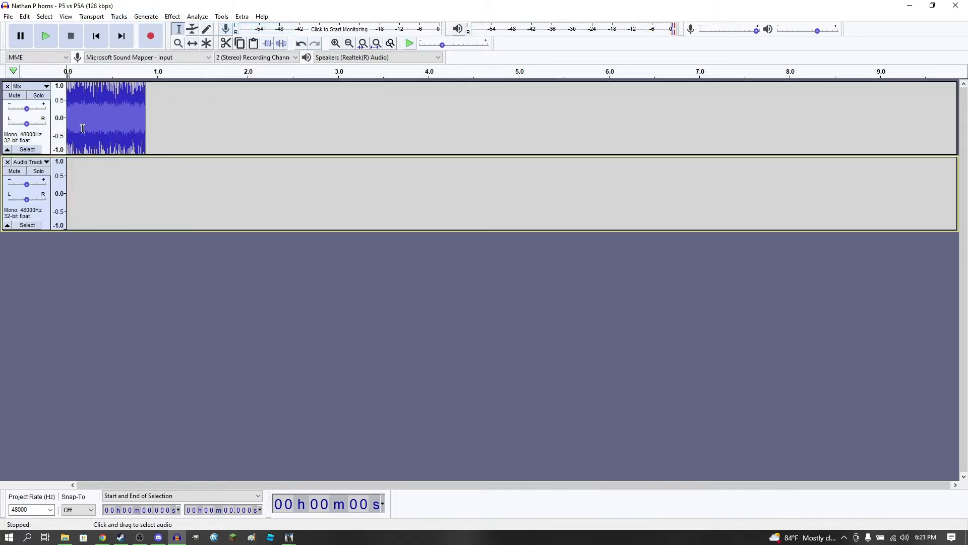
pyautogui.click(46, 145)
pyautogui.click(120, 17)
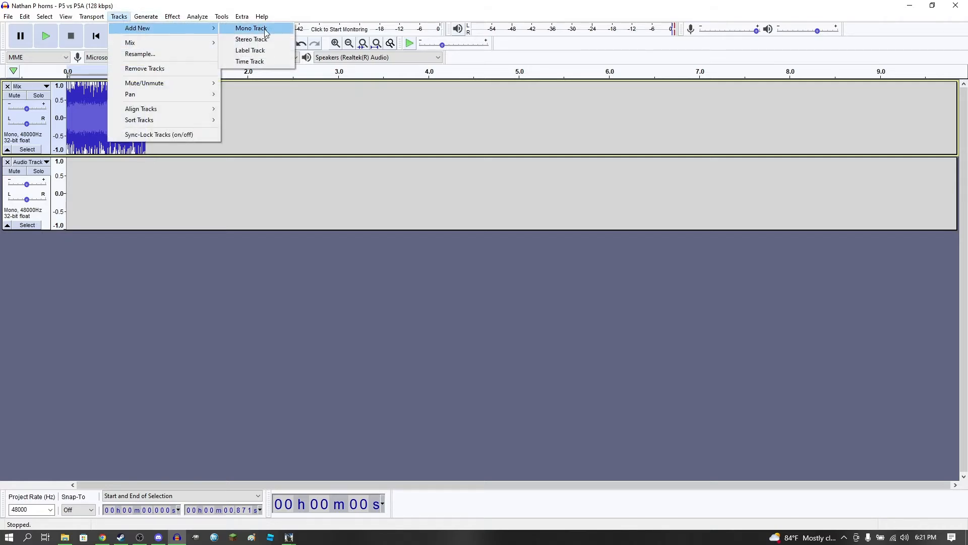
pyautogui.click(44, 140)
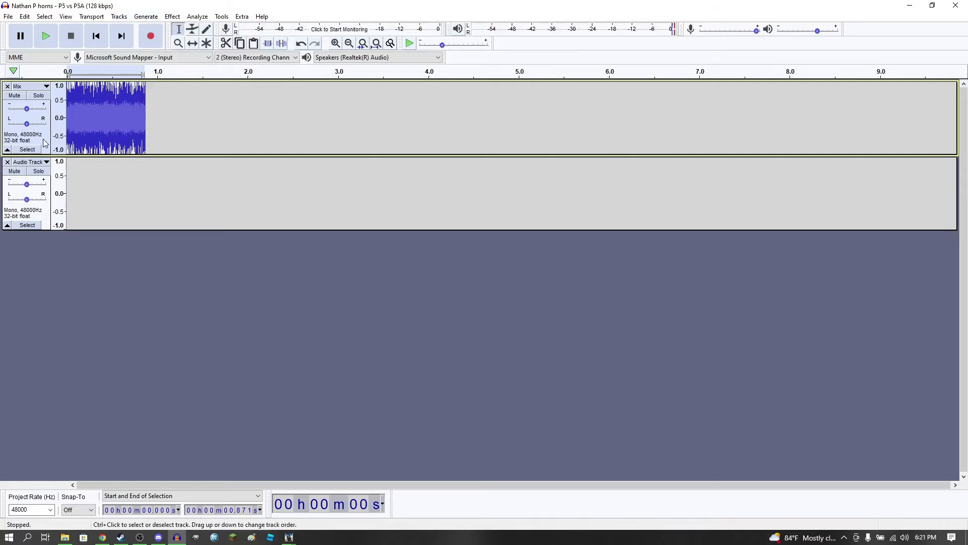
pyautogui.click(51, 217)
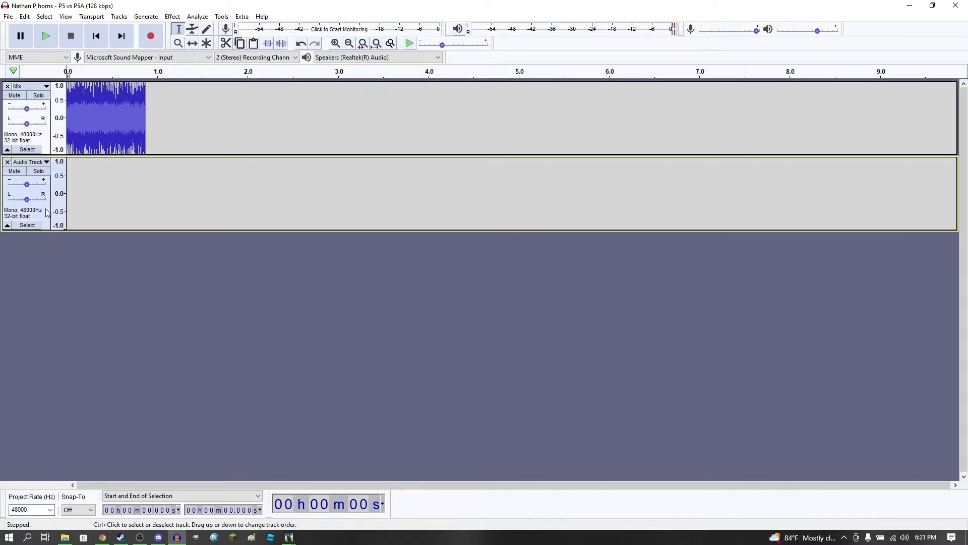
pyautogui.hotkey('ctrl', 'v')
# Shift the pasted copy to start at 0.871 s, where the original segment ends, and reverse it
pyautogui.click(192, 44)
pyautogui.moveTo(103, 197); pyautogui.dragTo(181, 203)
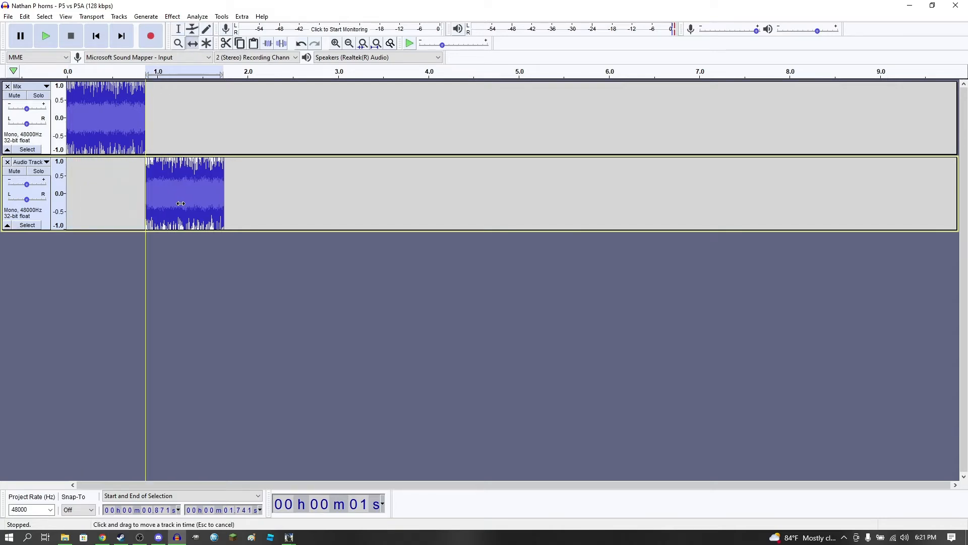
pyautogui.moveTo(180, 203); pyautogui.dragTo(180, 204)
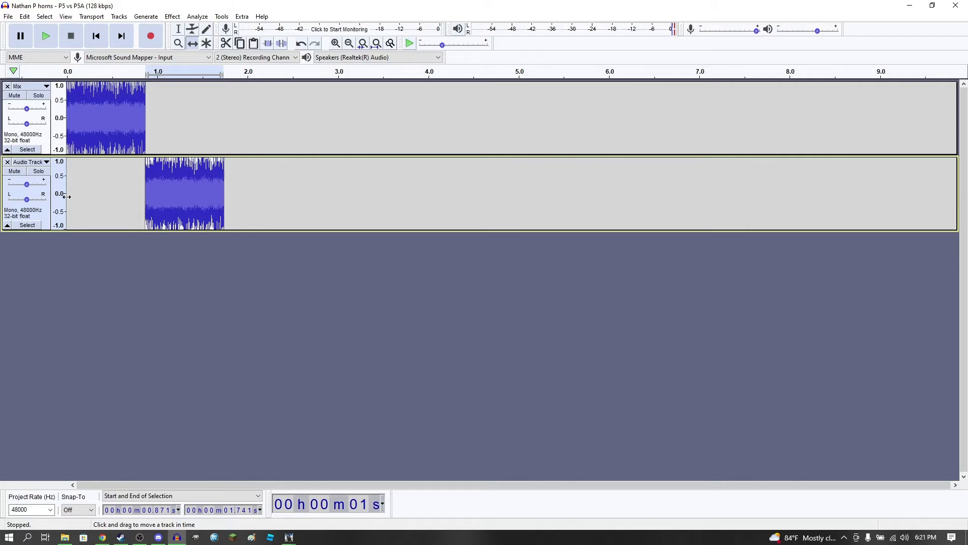
pyautogui.click(176, 17)
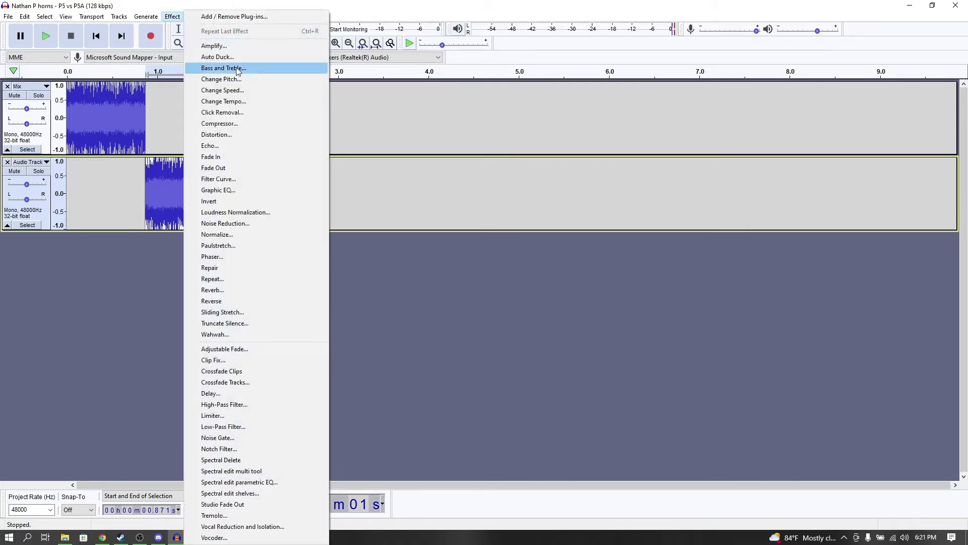
pyautogui.click(230, 303)
# Move the reversed copy into the first track directly behind the original segment and remove the empty second track
pyautogui.moveTo(188, 196); pyautogui.dragTo(187, 123)
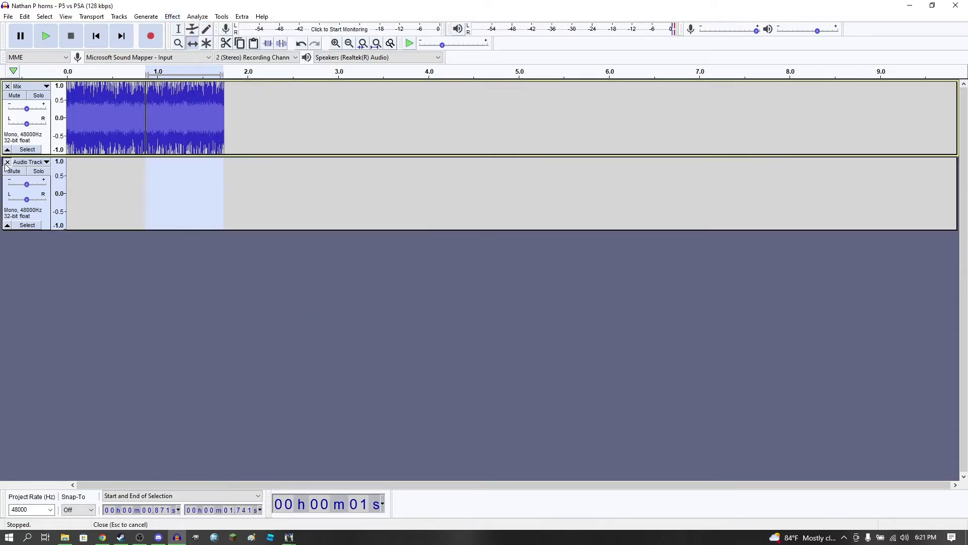
pyautogui.click(7, 162)
pyautogui.click(46, 36)
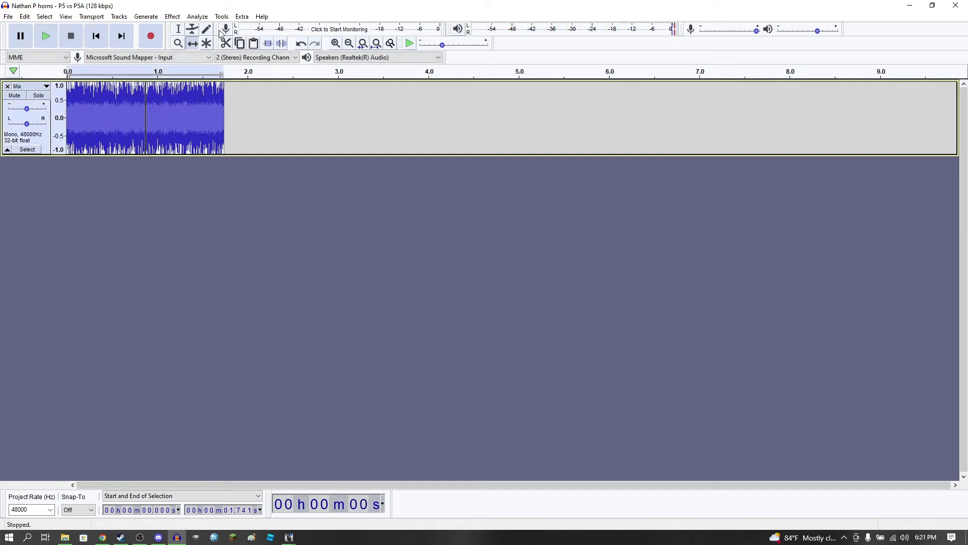
# Apply the Repeat effect with 5 repeats to the combined 1.741 s horn segment
pyautogui.click(172, 16)
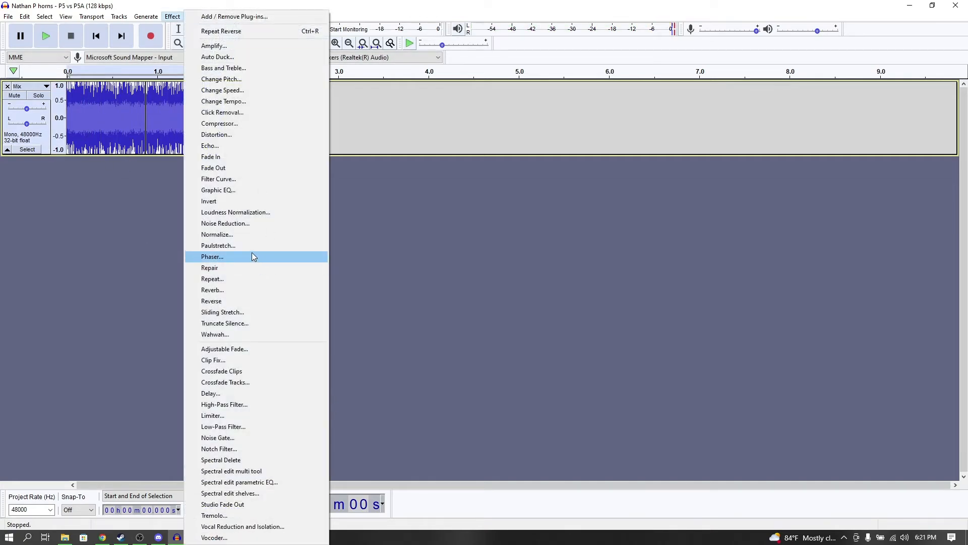
pyautogui.click(243, 282)
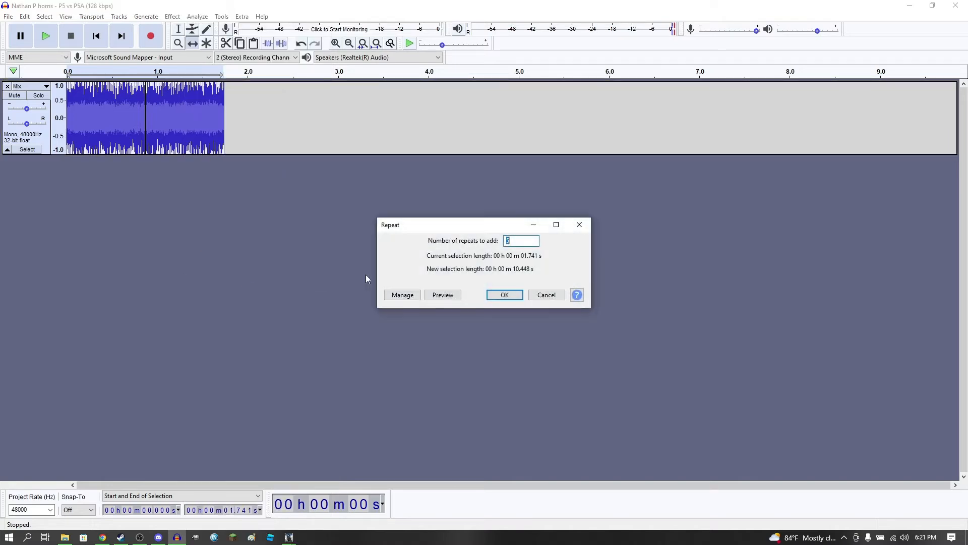
pyautogui.click(504, 295)
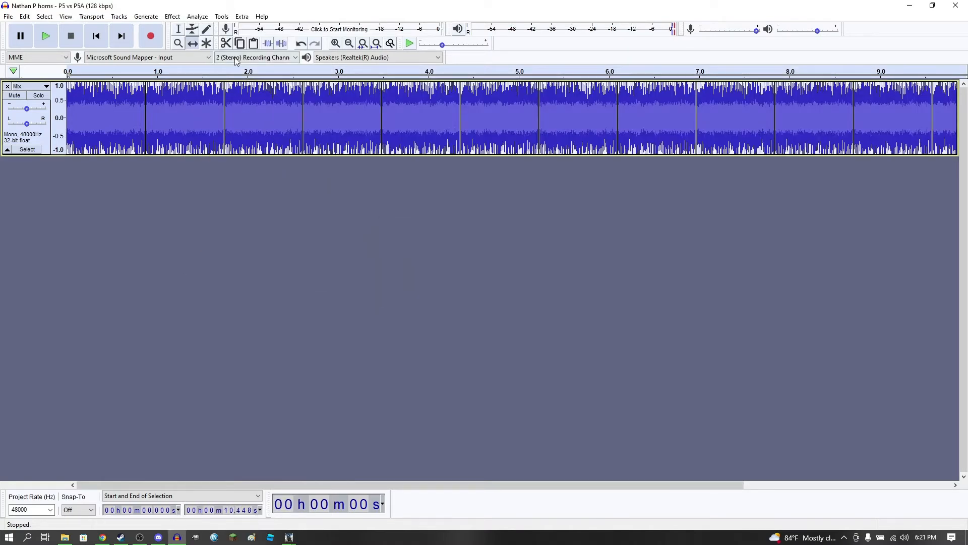
# Play the repeated horn loop from the start to check that it sounds continuous
pyautogui.click(96, 36)
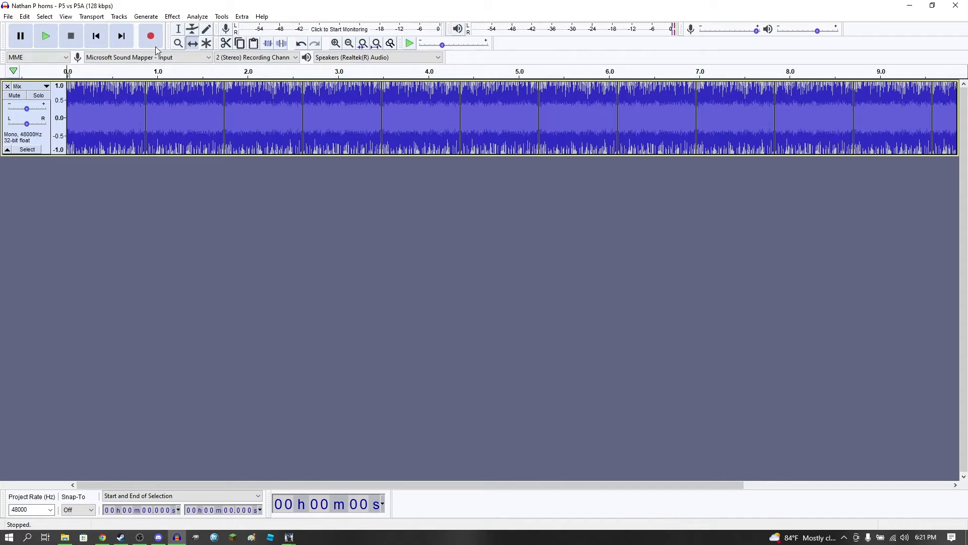
pyautogui.click(45, 35)
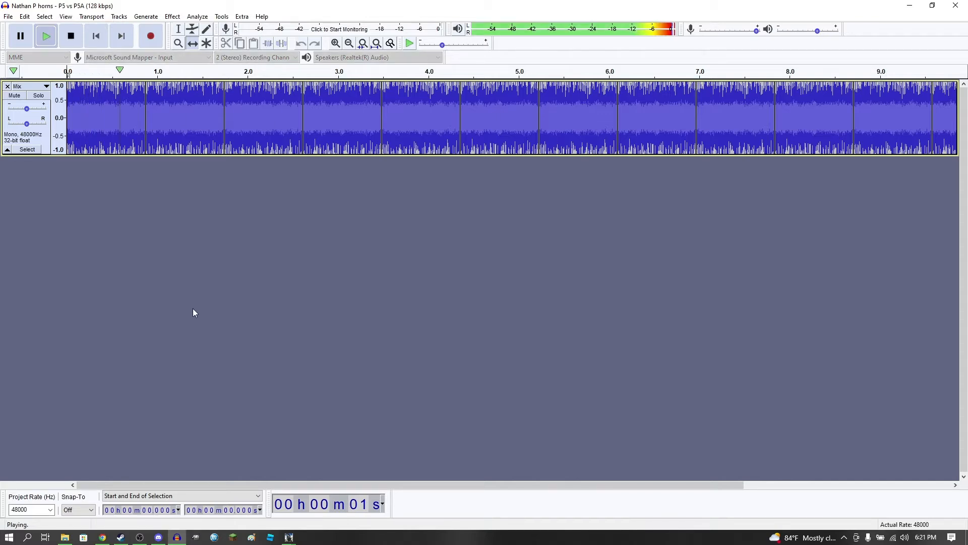
pyautogui.click(71, 36)
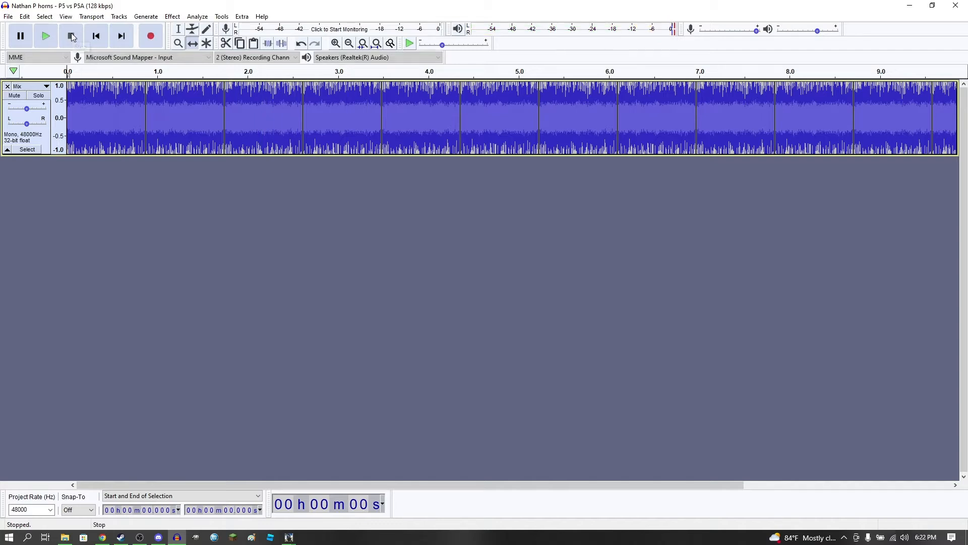
# Export the repeated horn loop as a 16-bit PCM WAV file named horn_loop in the horn folder
pyautogui.click(8, 16)
pyautogui.moveTo(64, 93)
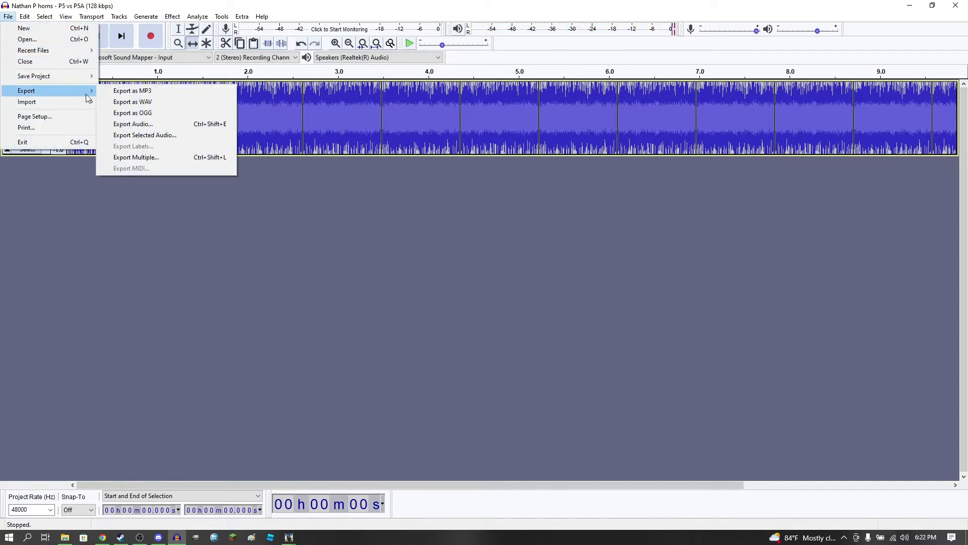
pyautogui.click(152, 102)
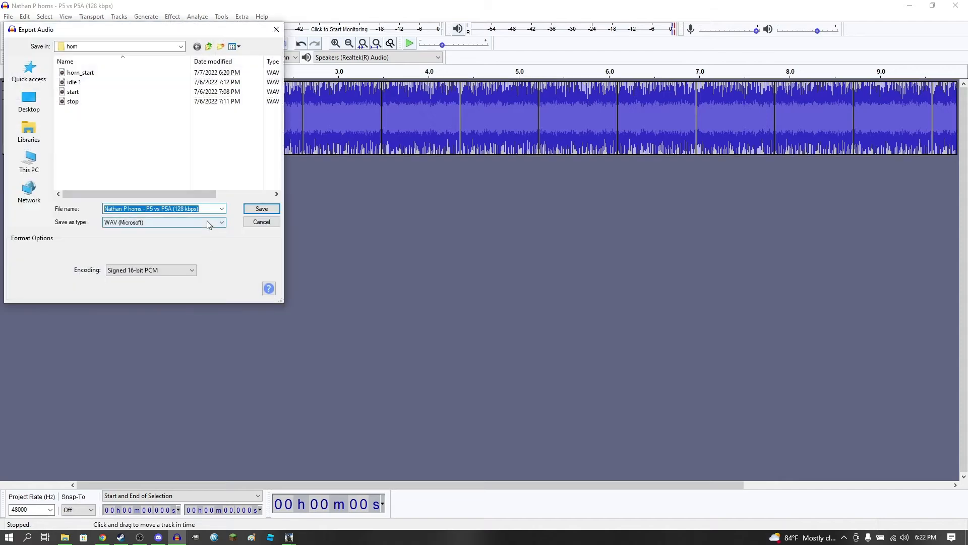
pyautogui.write('horn')
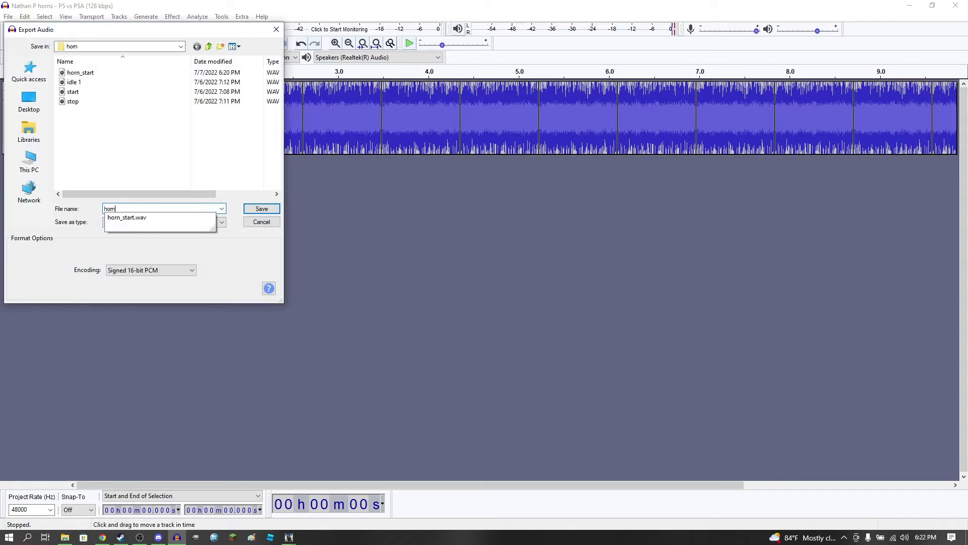
pyautogui.write('_loop')
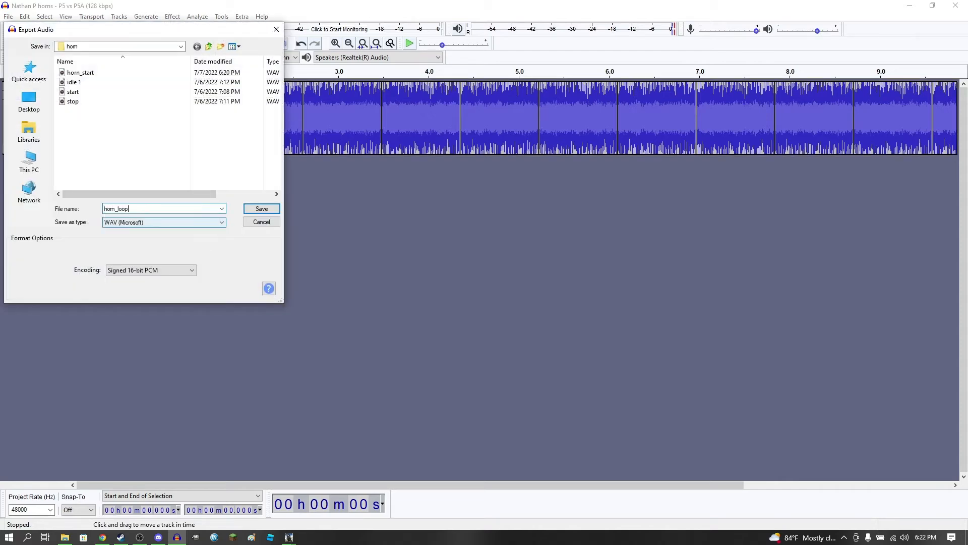
pyautogui.click(250, 209)
pyautogui.click(512, 363)
# Remove the exported horn track, import idle 1 from the Nathan P5 New Cast Me asset folder and play it
pyautogui.click(7, 87)
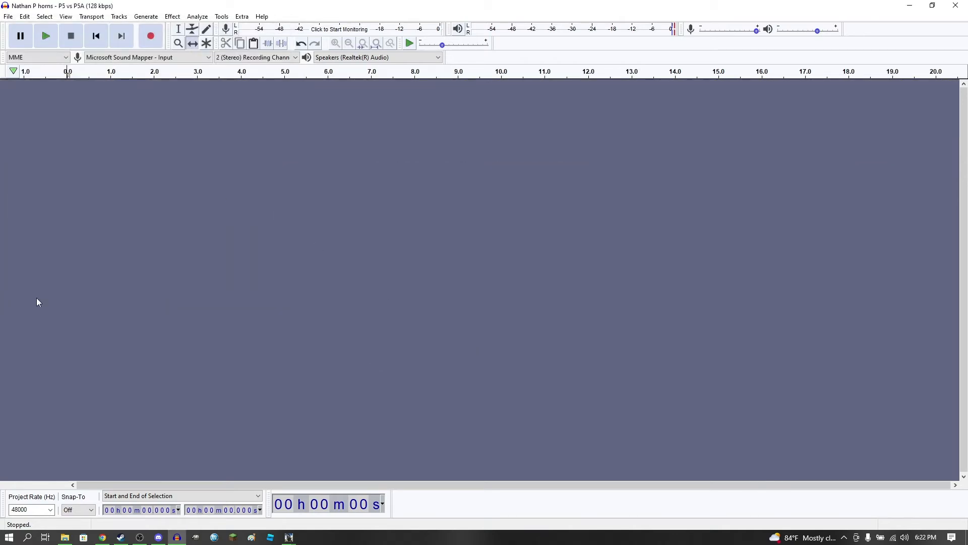
pyautogui.click(64, 537)
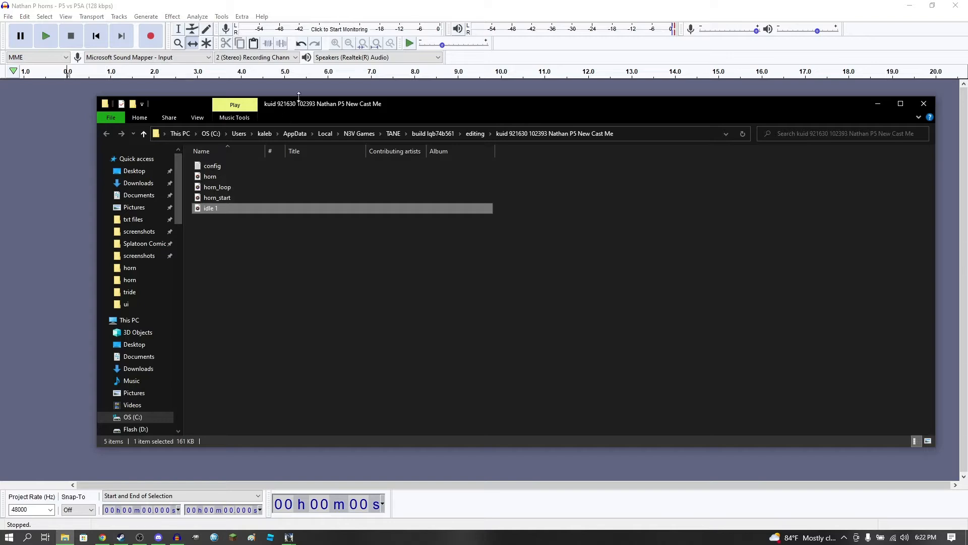
pyautogui.moveTo(299, 96); pyautogui.dragTo(350, 86)
pyautogui.moveTo(258, 202); pyautogui.dragTo(89, 248)
pyautogui.moveTo(846, 100); pyautogui.dragTo(759, 94)
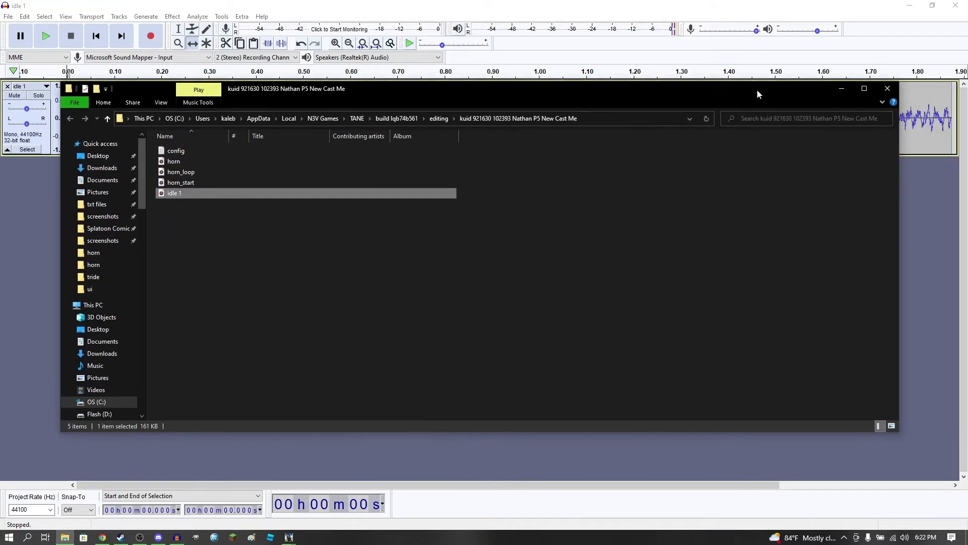
pyautogui.click(888, 88)
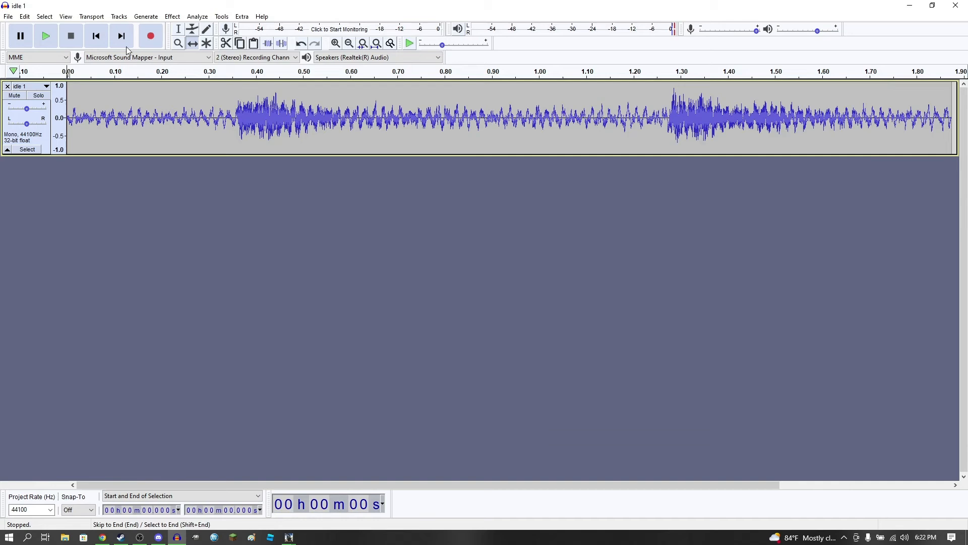
pyautogui.click(47, 36)
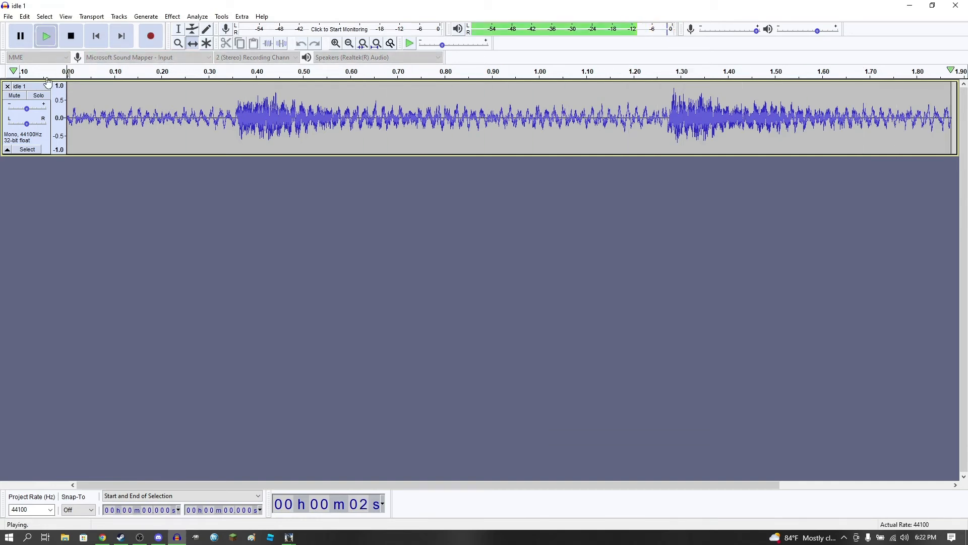
# Export the bell sound as WAV over the existing idle 1 file in the horn folder and remove its track
pyautogui.click(8, 17)
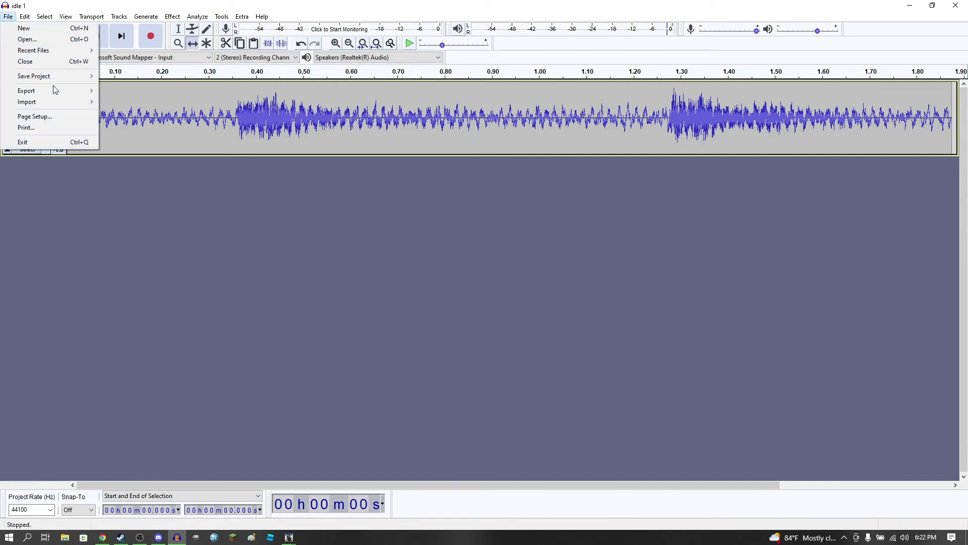
pyautogui.moveTo(53, 91)
pyautogui.click(152, 98)
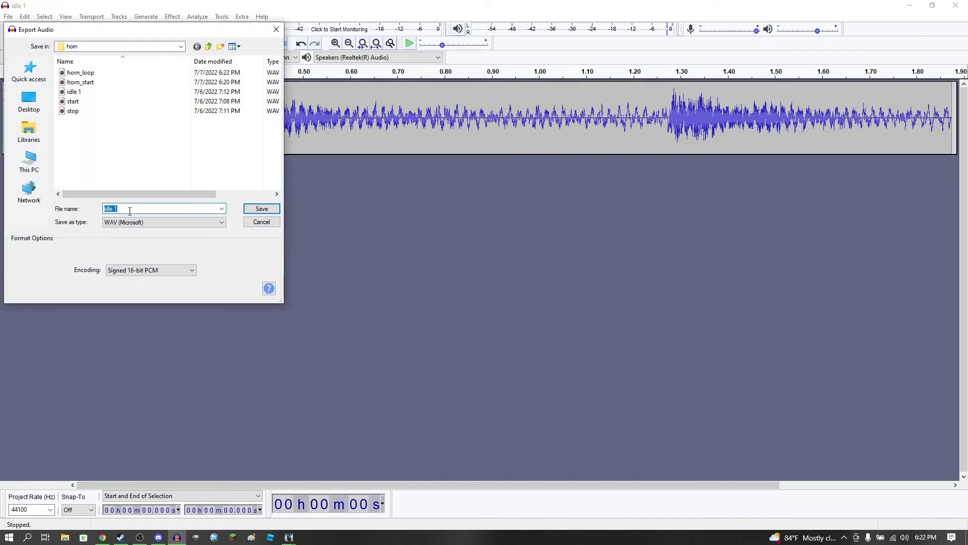
pyautogui.click(262, 208)
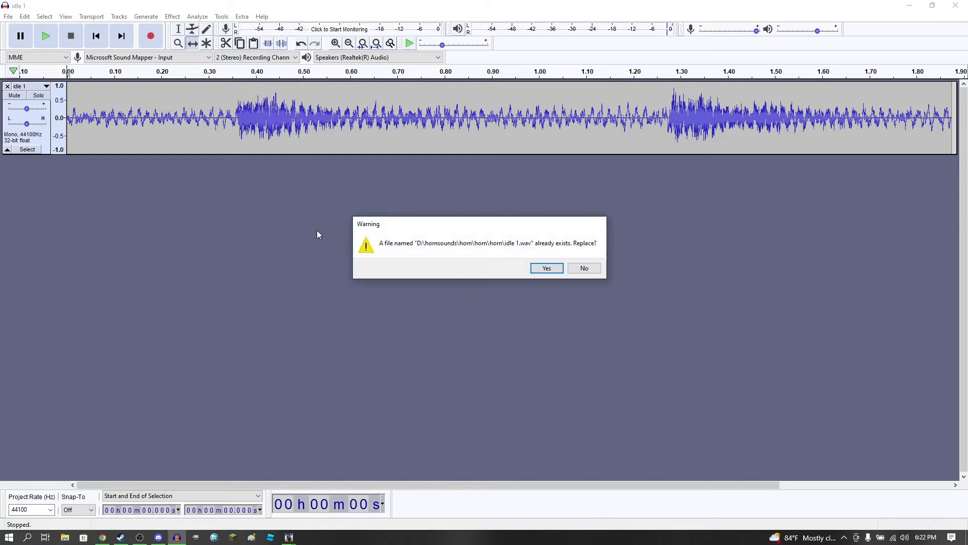
pyautogui.click(546, 268)
pyautogui.click(514, 362)
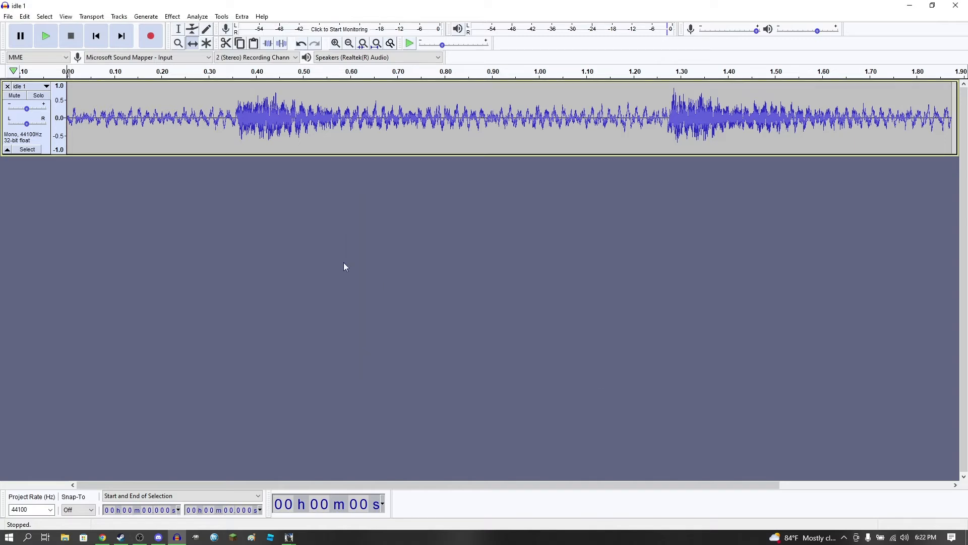
pyautogui.click(7, 87)
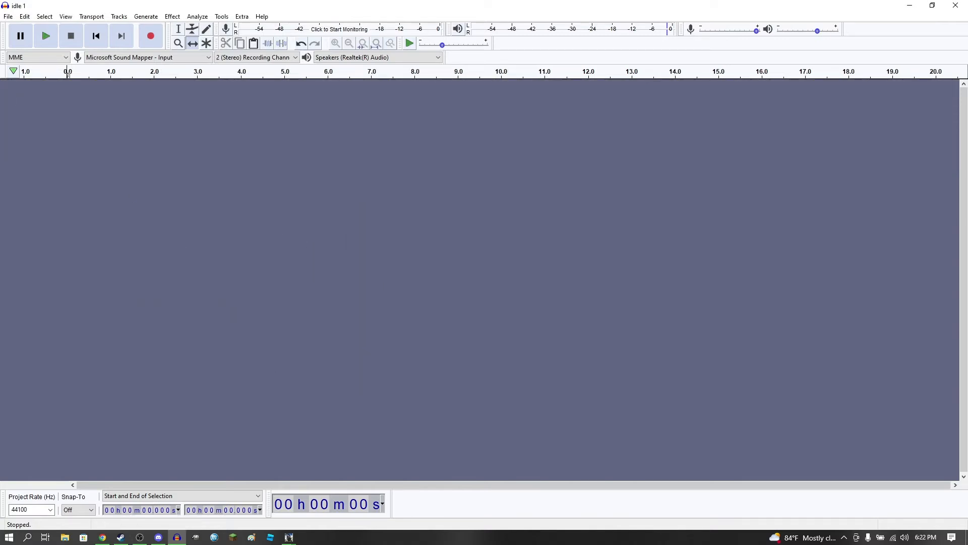
# Switch to Content Manager and show the New Asset's folder in Explorer
pyautogui.moveTo(291, 539)
pyautogui.click(336, 502)
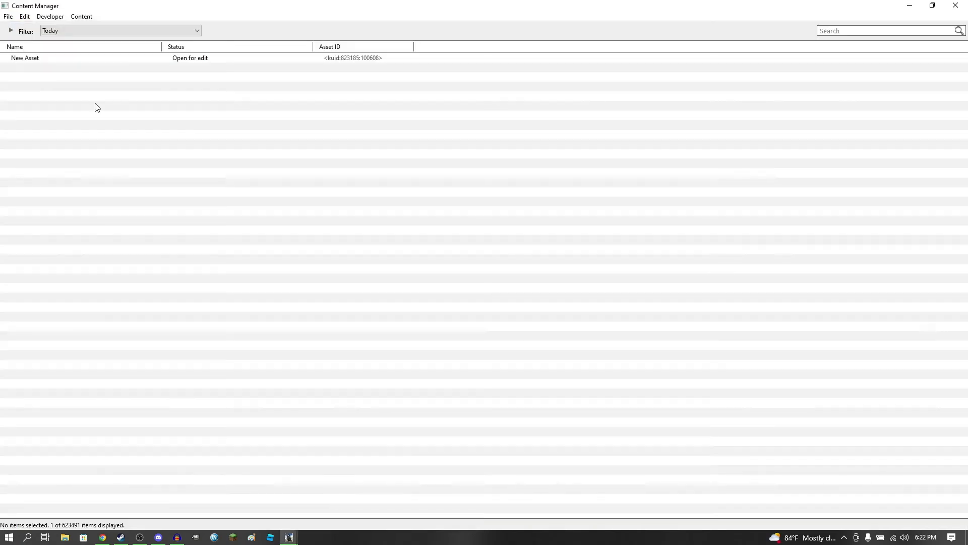
pyautogui.click(47, 60)
pyautogui.rightClick(48, 61)
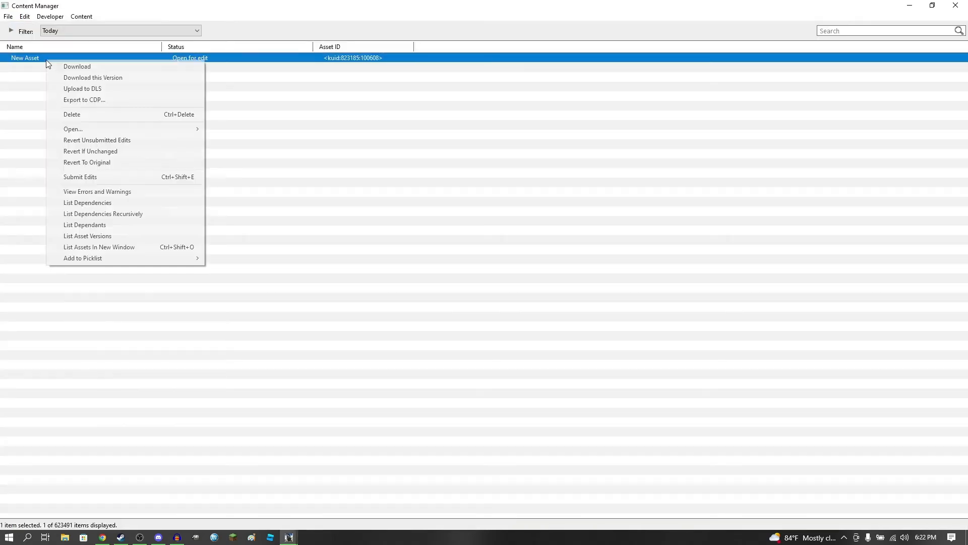
pyautogui.moveTo(125, 129)
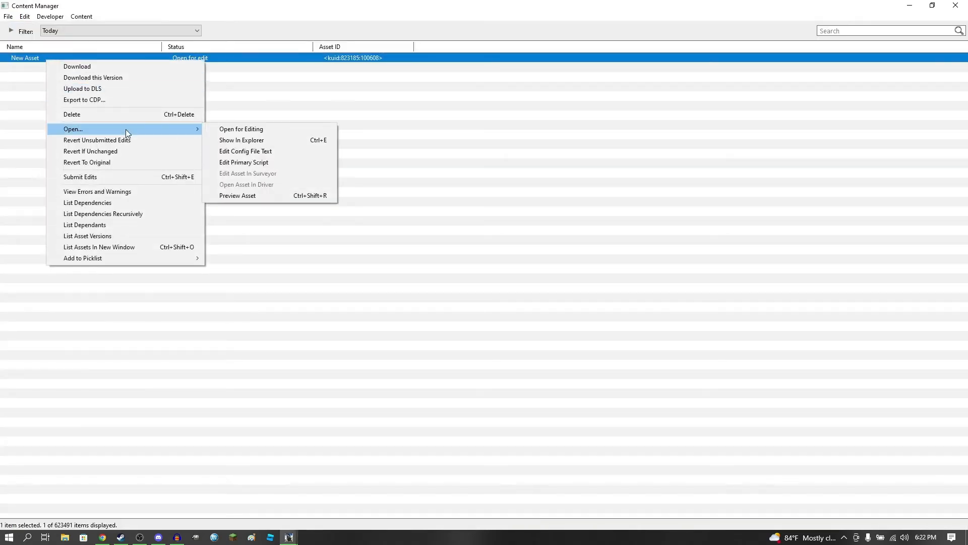
pyautogui.click(246, 140)
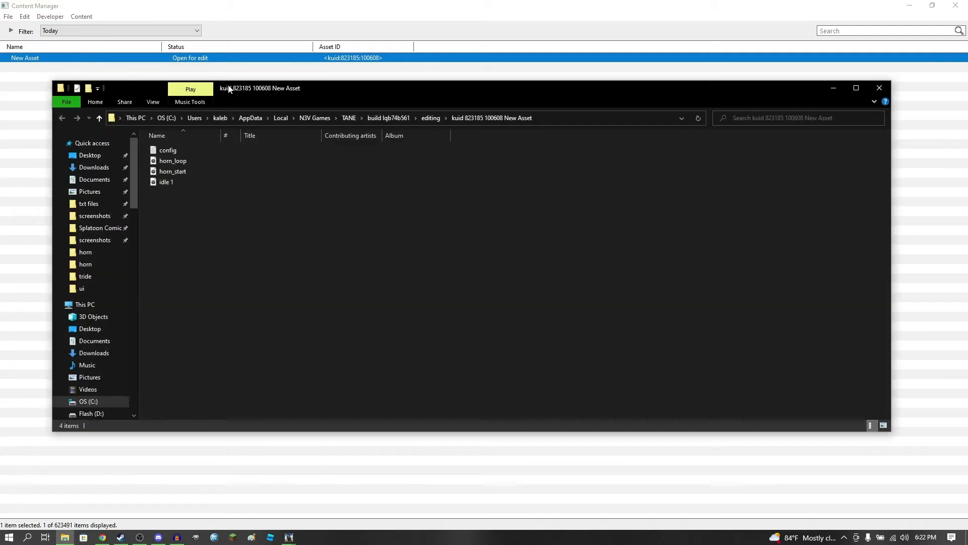
# Delete all files except config from the New Asset folder
pyautogui.moveTo(228, 89); pyautogui.dragTo(249, 86)
pyautogui.moveTo(221, 232); pyautogui.dragTo(197, 163)
pyautogui.press('Delete')
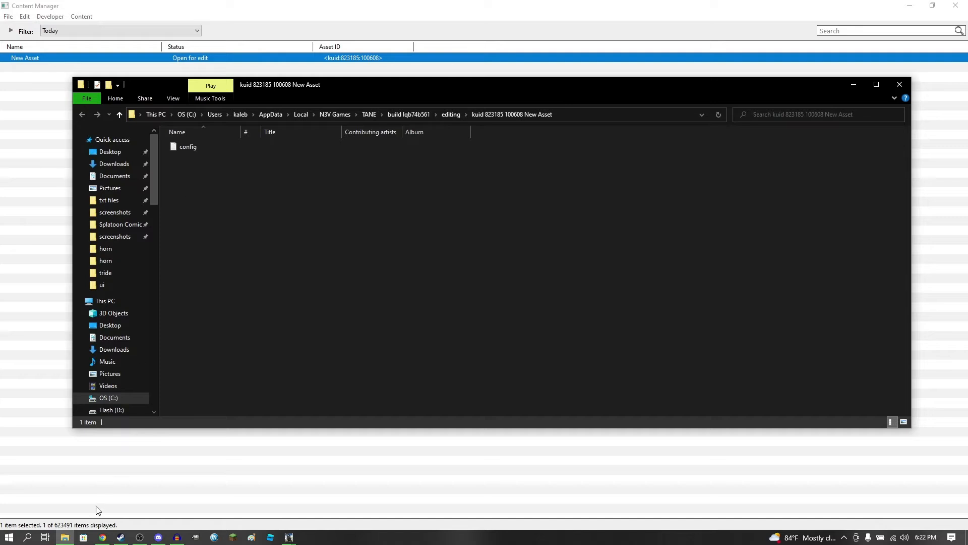
# Open a second File Explorer window and browse to D:\hornsounds\horn\horn\horn, where the sounds were exported
pyautogui.middleClick(67, 540)
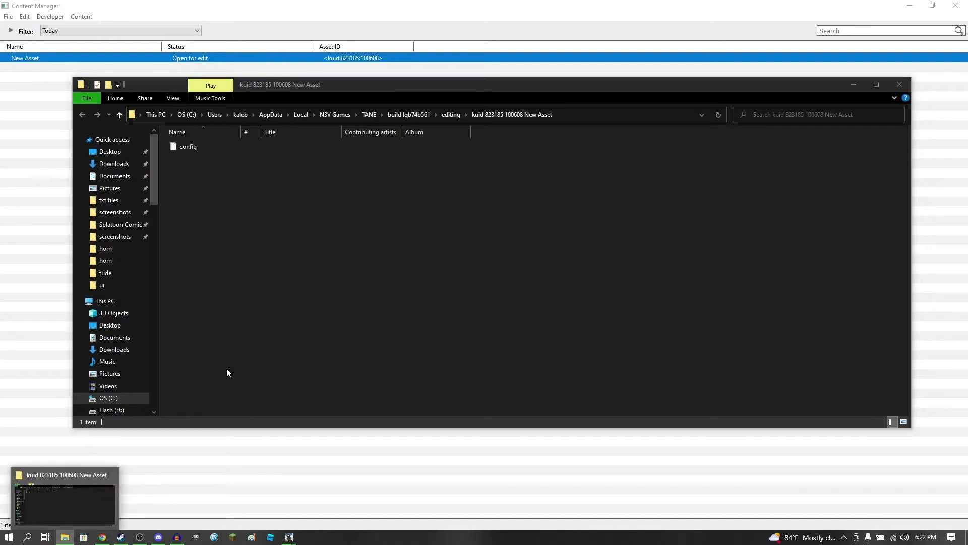
pyautogui.scroll(-10, 179, 317)
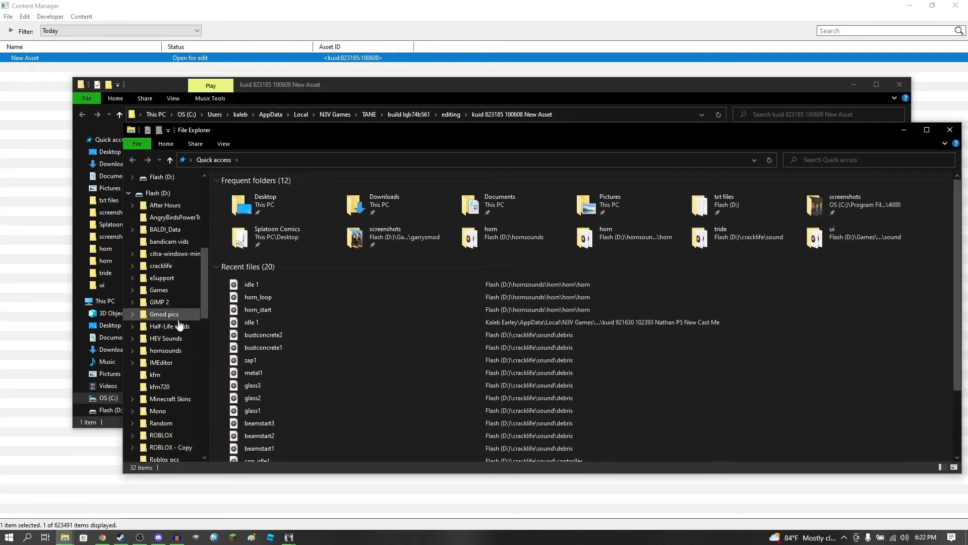
pyautogui.scroll(-3, 179, 323)
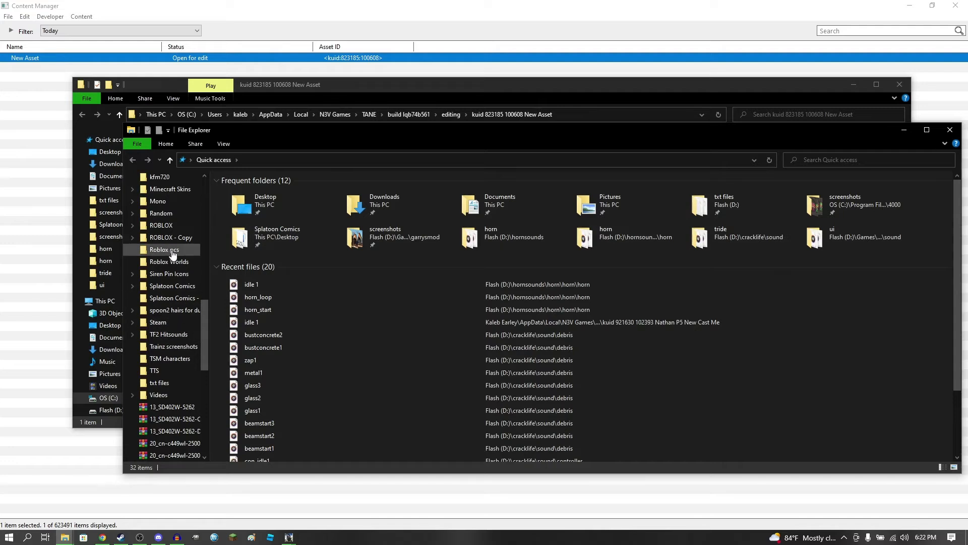
pyautogui.scroll(2, 177, 269)
pyautogui.click(166, 237)
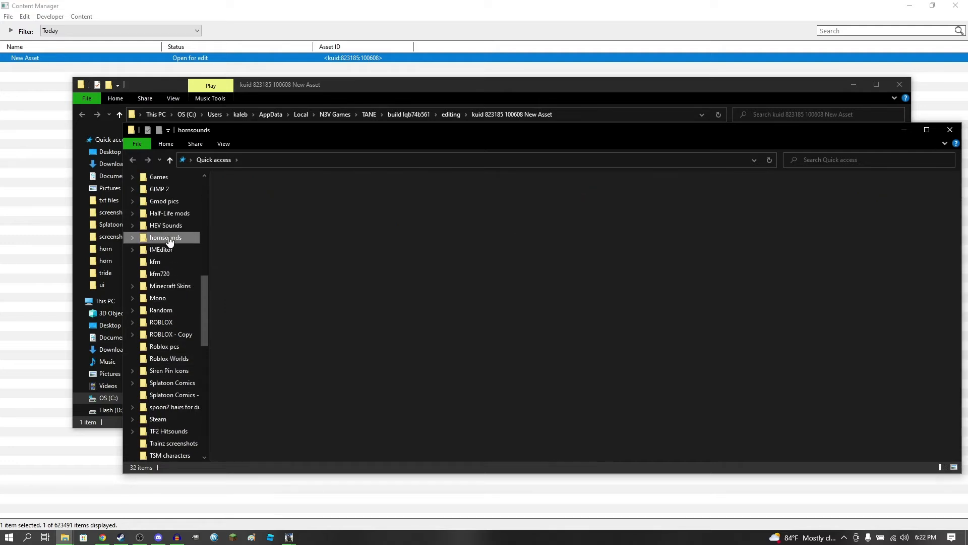
pyautogui.doubleClick(250, 199)
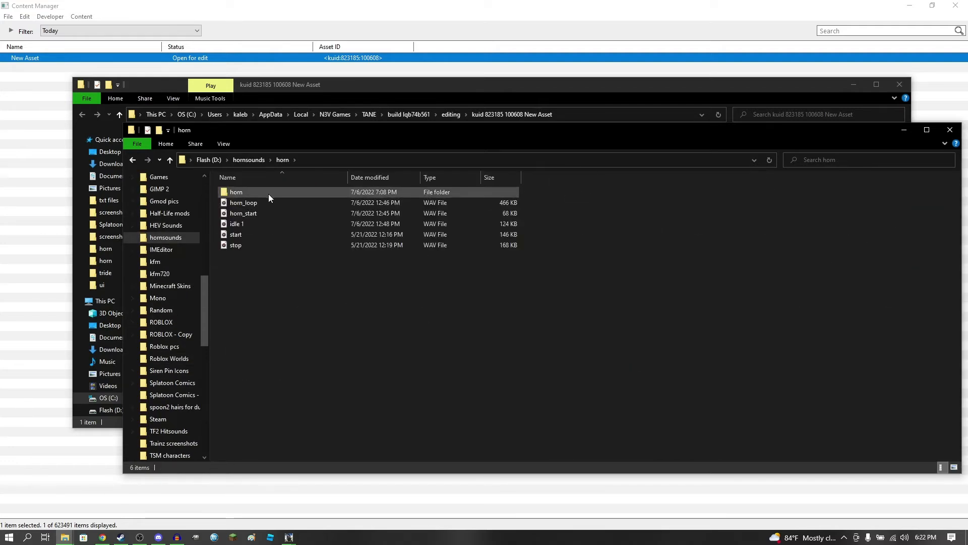
pyautogui.doubleClick(269, 194)
pyautogui.doubleClick(262, 193)
# Put horn_loop, horn_start and idle 1 into the New Asset folder and open horn_start briefly to check it
pyautogui.moveTo(260, 193); pyautogui.dragTo(258, 214)
pyautogui.moveTo(277, 137); pyautogui.dragTo(509, 175)
pyautogui.moveTo(475, 238); pyautogui.dragTo(248, 237)
pyautogui.click(604, 482)
pyautogui.moveTo(505, 193); pyautogui.dragTo(247, 154)
pyautogui.click(906, 143)
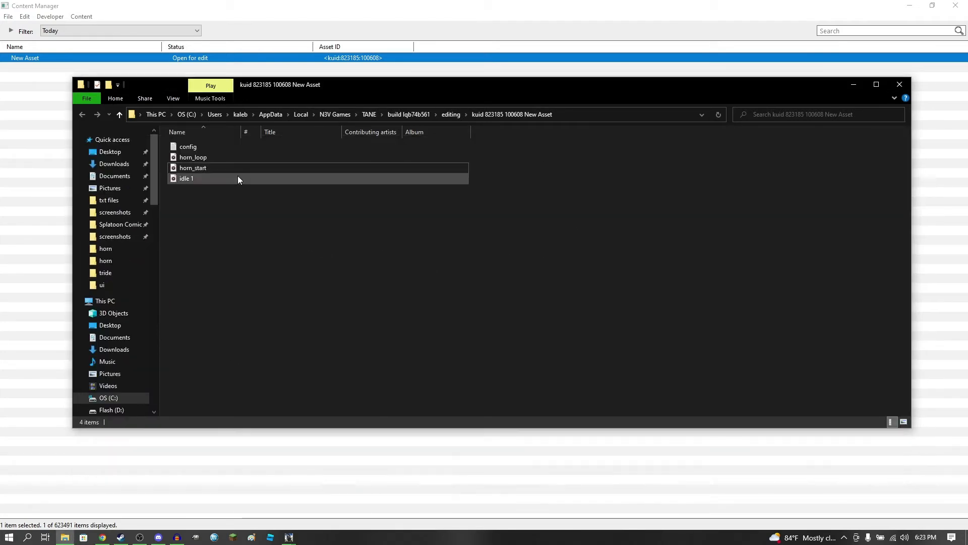
pyautogui.doubleClick(231, 168)
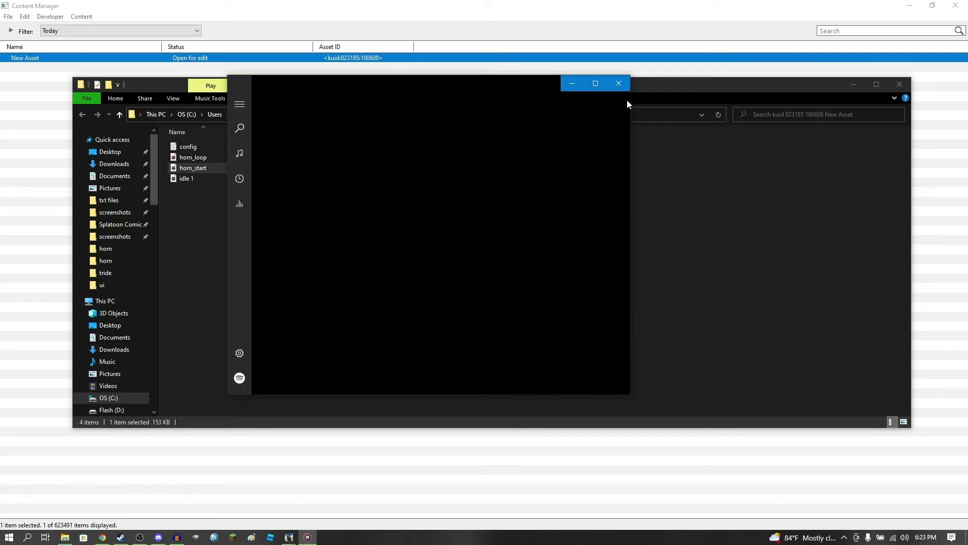
pyautogui.click(619, 83)
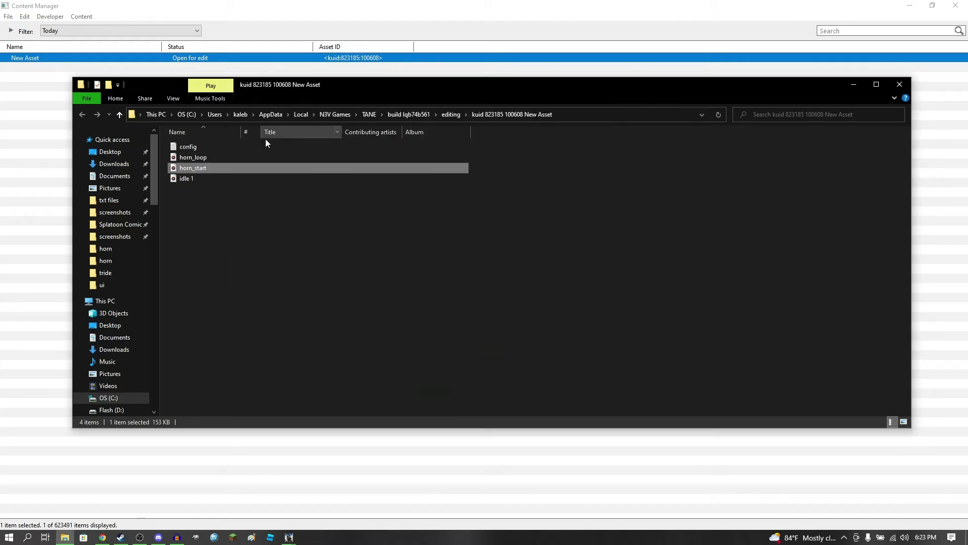
# In the config file, set username to "Nathan P5A (New Cast, EMD steel bell, 2-part)" and add 1980 at the start of category-era
pyautogui.doubleClick(227, 146)
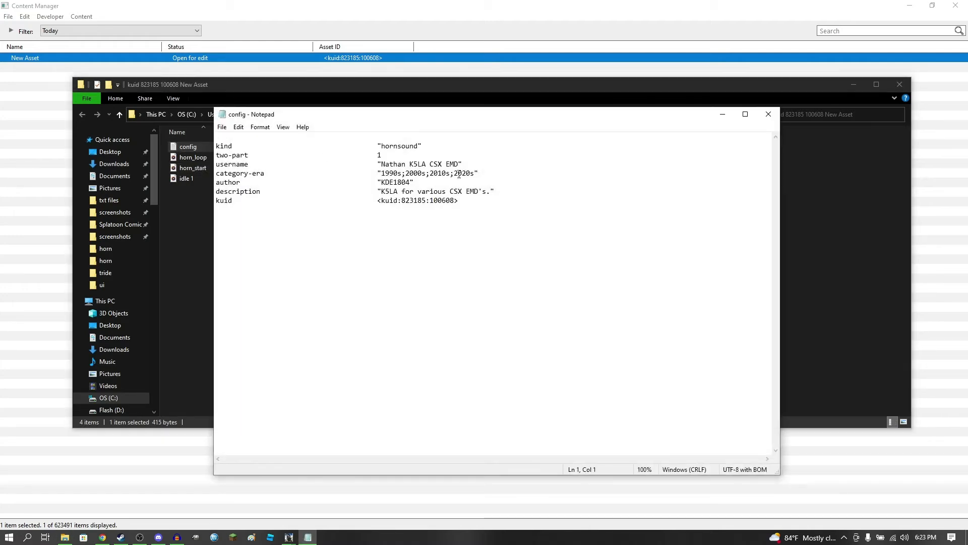
pyautogui.moveTo(459, 164); pyautogui.dragTo(382, 165)
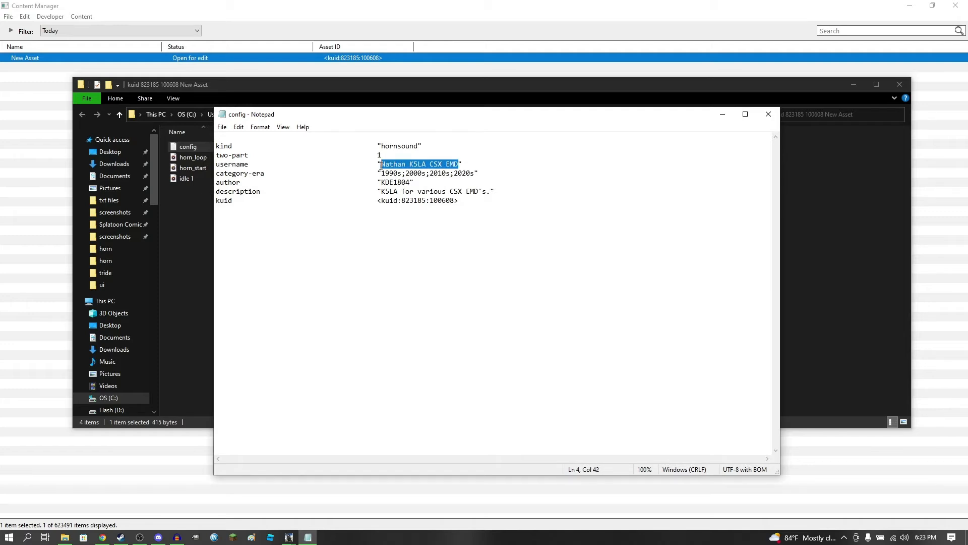
pyautogui.write('Nathan')
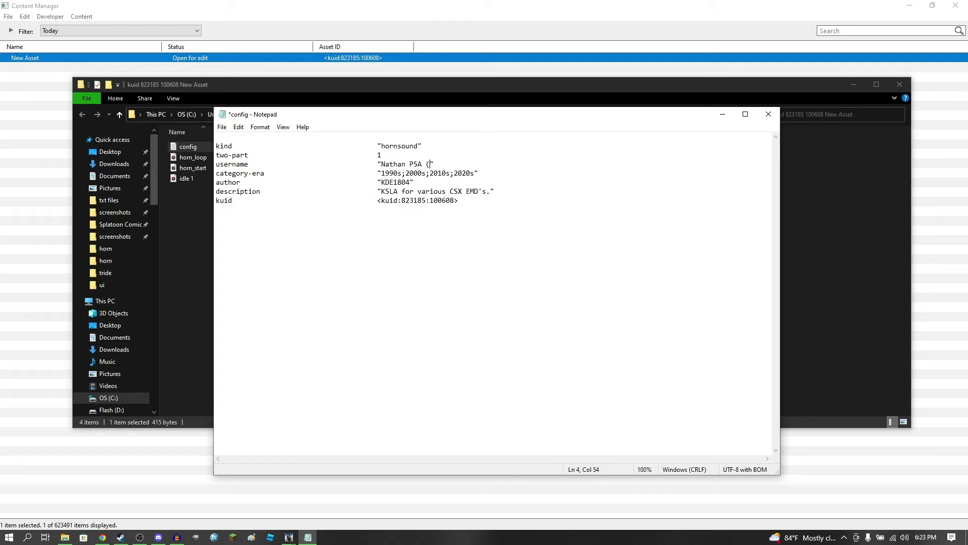
pyautogui.write(' P5A (New Cast, EMD steel bell, 2-part')
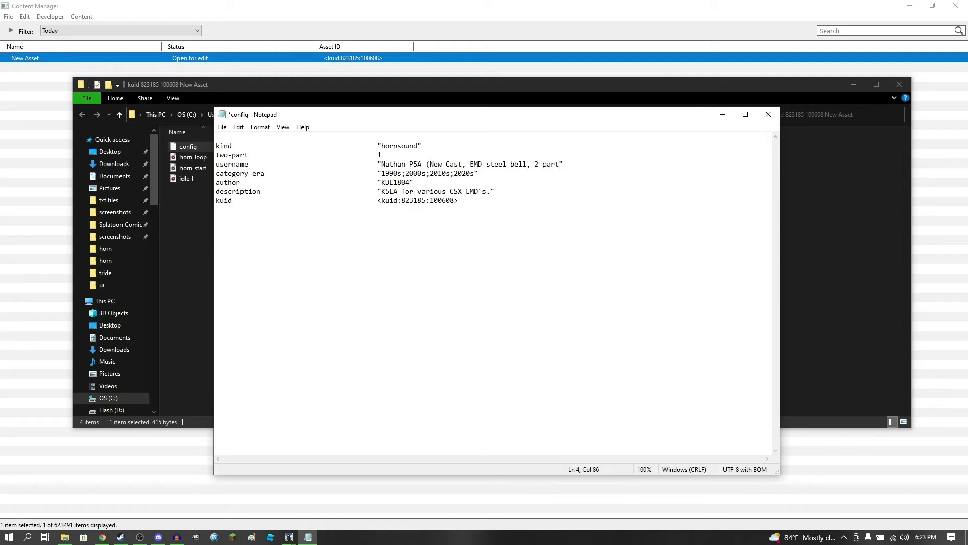
pyautogui.press('BackSpace')
pyautogui.write('198')
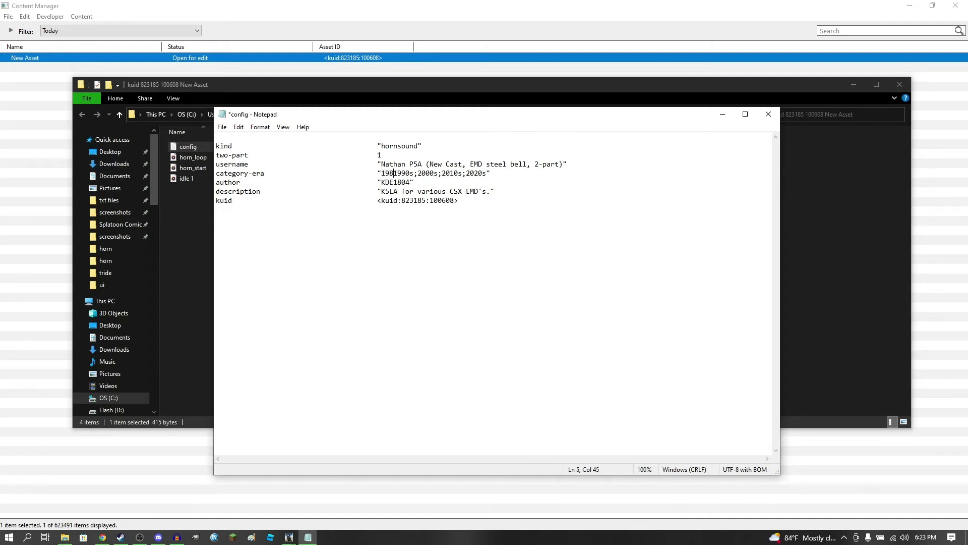
pyautogui.write('0;')
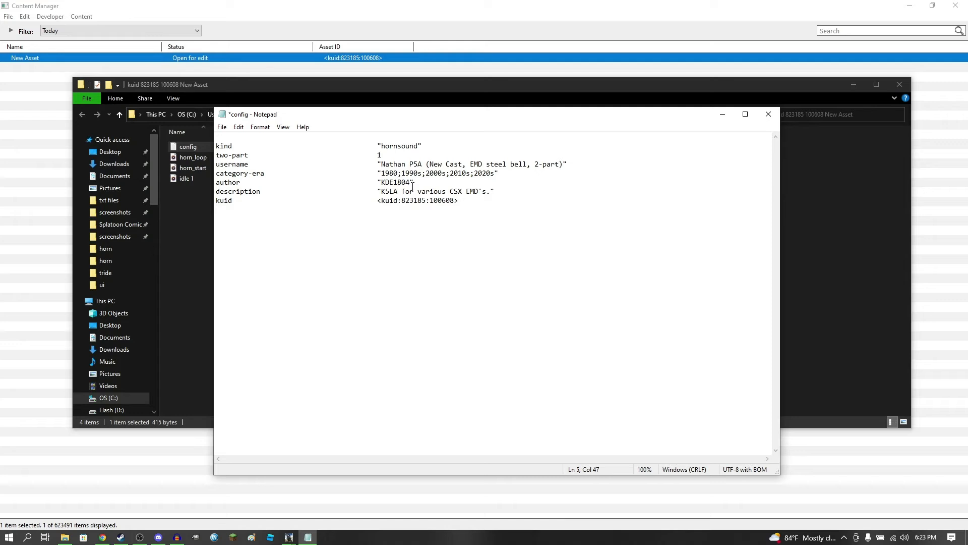
# Set the config's description to "Nathan P5A with a EMD steel bellsound. This is a 2-part horn."
pyautogui.moveTo(486, 193); pyautogui.dragTo(383, 194)
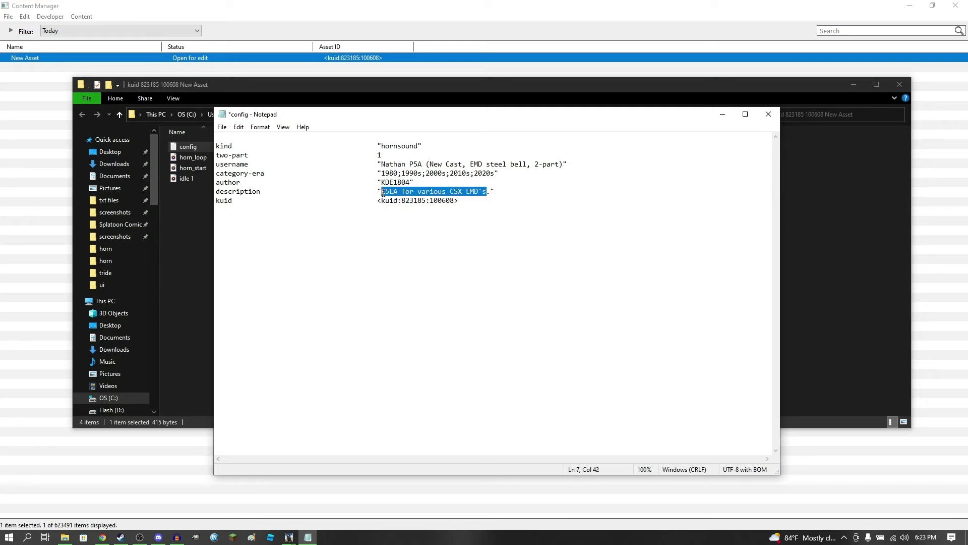
pyautogui.write('Nathan P')
pyautogui.write('5A for')
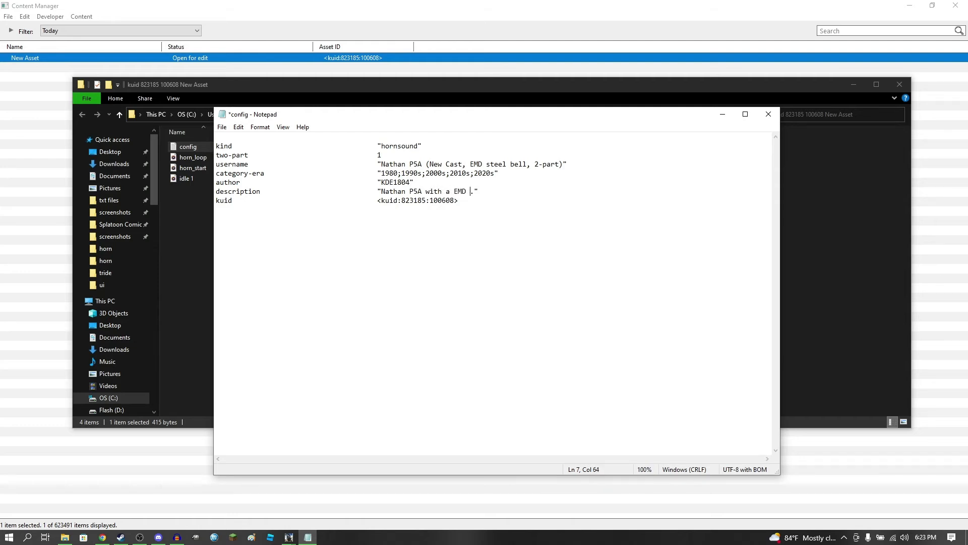
pyautogui.write('ellsound')
pyautogui.press('Down')
pyautogui.moveTo(535, 196); pyautogui.dragTo(535, 193)
pyautogui.doubleClick(535, 192)
pyautogui.click(536, 192)
pyautogui.write('This is a 2-part horn')
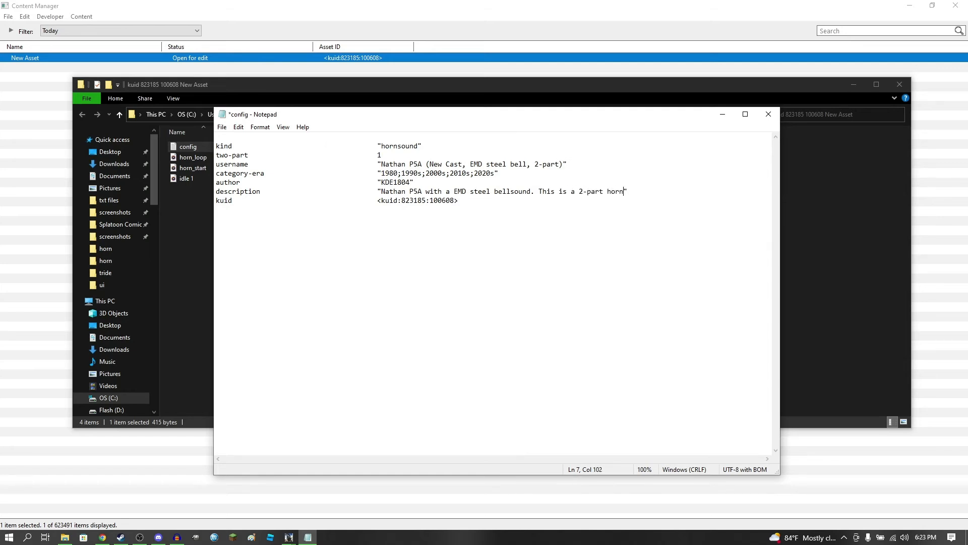
# Review the edited config entries, save the config file and close it
pyautogui.moveTo(330, 119); pyautogui.dragTo(367, 124)
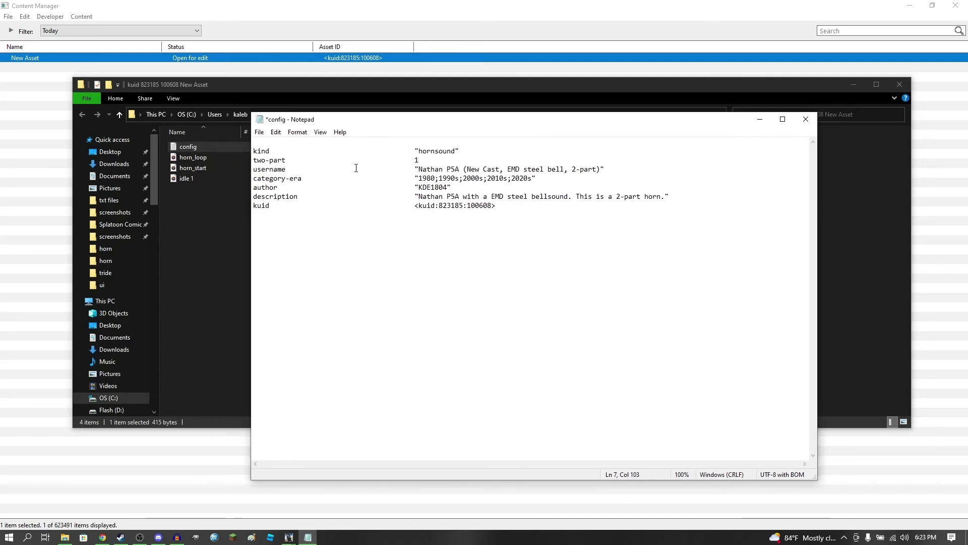
pyautogui.moveTo(504, 207); pyautogui.dragTo(252, 152)
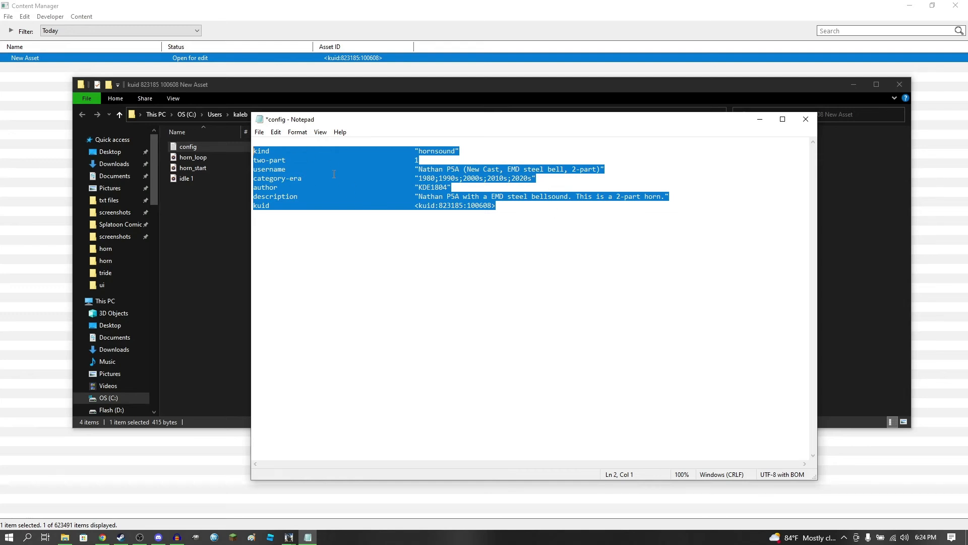
pyautogui.click(528, 206)
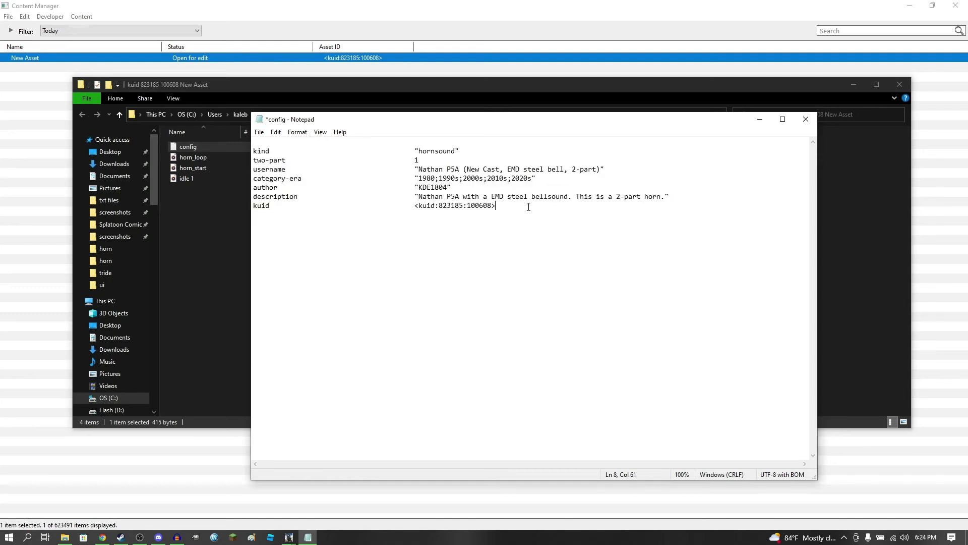
pyautogui.click(259, 132)
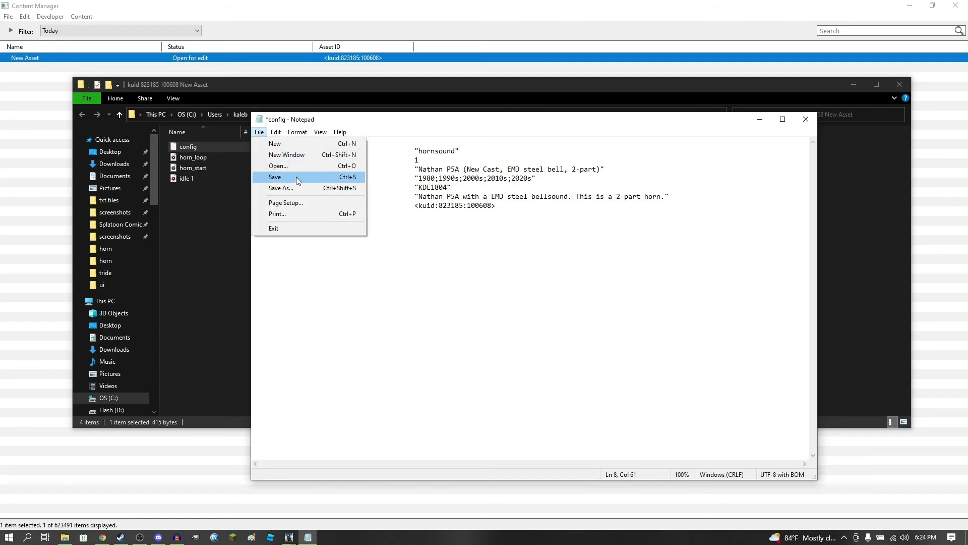
pyautogui.click(296, 178)
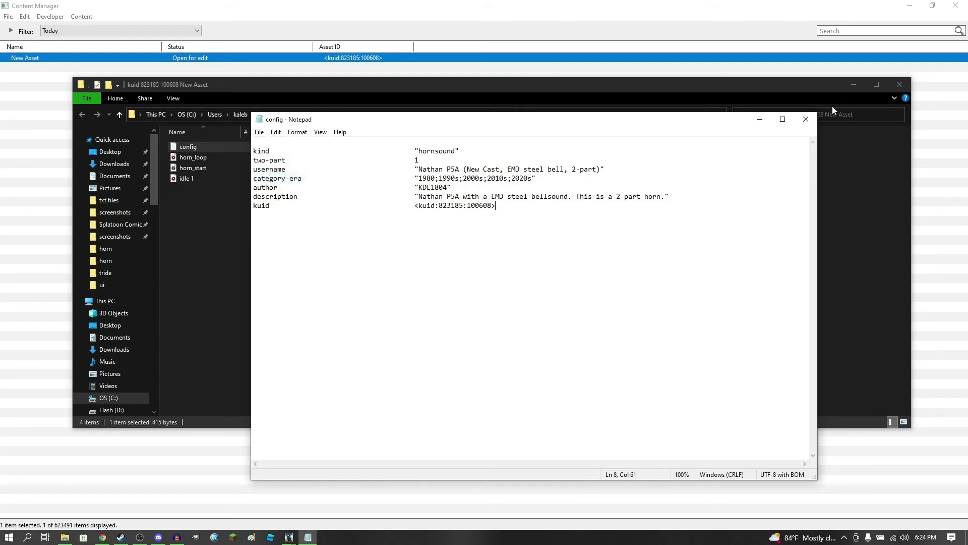
pyautogui.click(805, 119)
# Close the asset's folder and submit the edits of New Asset in Content Manager
pyautogui.click(899, 85)
pyautogui.rightClick(116, 57)
pyautogui.click(171, 173)
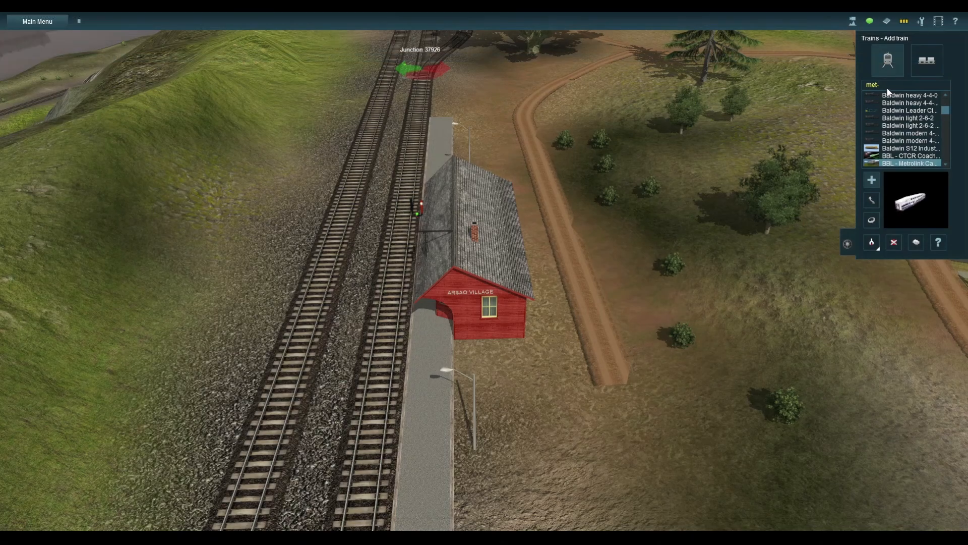
# In Trainz, find Metra F40C #605 by searching for "met" and place it on the far track beside the Arsao Village station
pyautogui.press('Return')
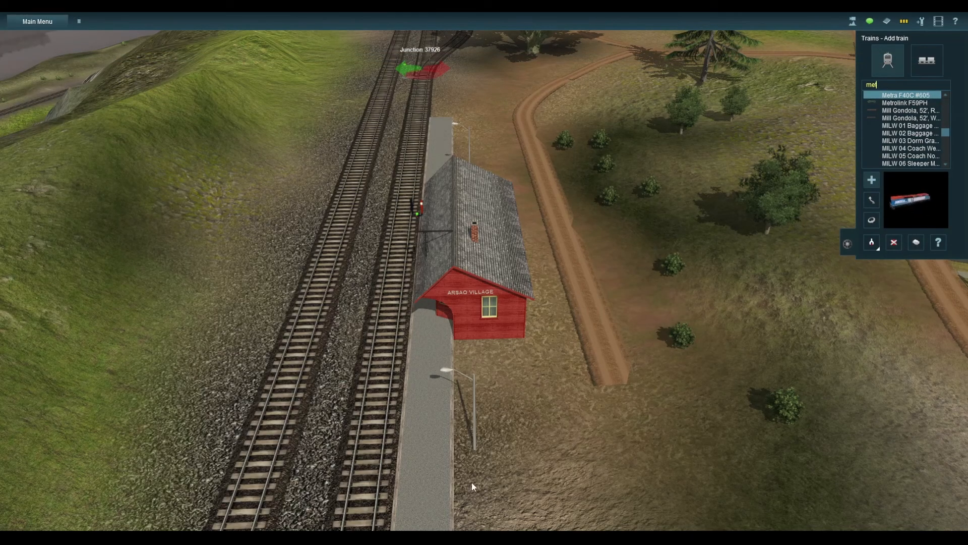
pyautogui.click(892, 96)
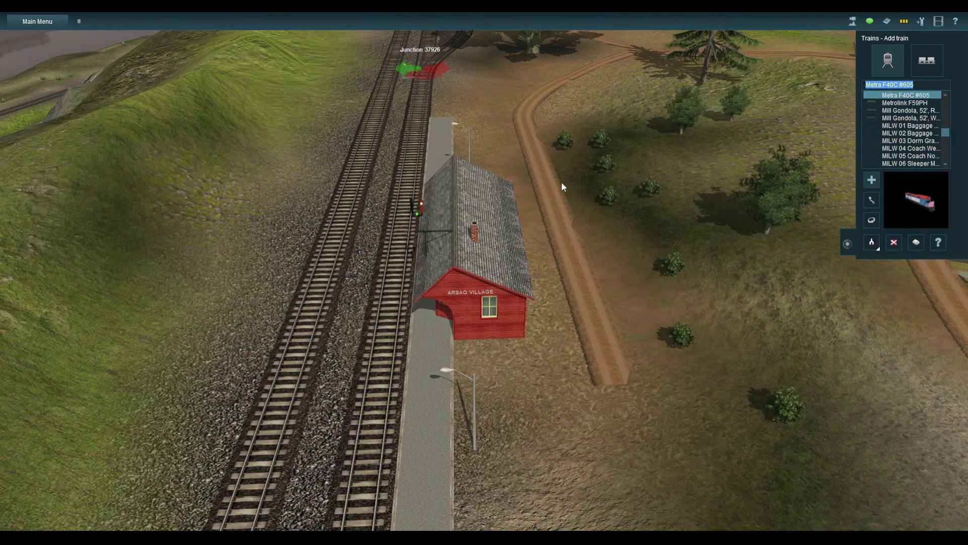
pyautogui.rightClick(372, 256)
pyautogui.rightClick(502, 322)
pyautogui.press('Left')
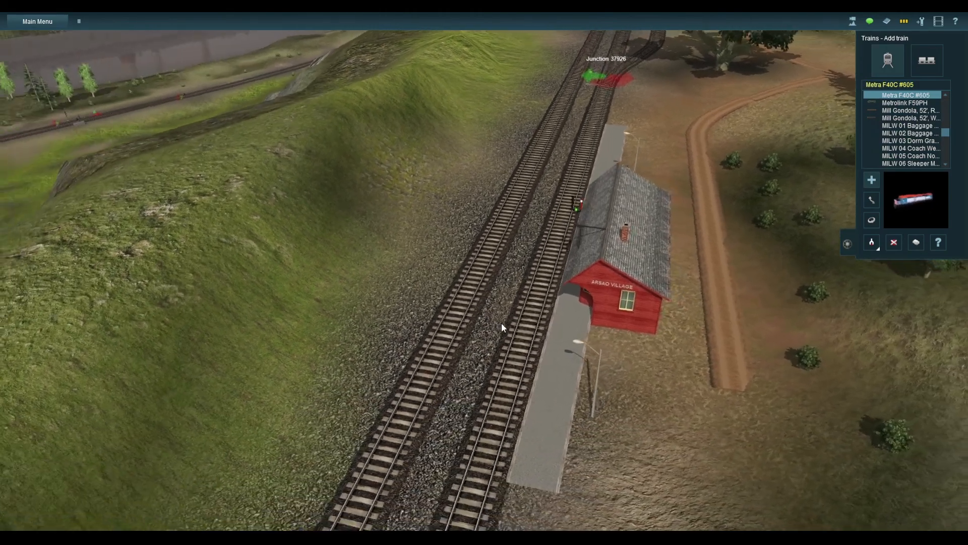
pyautogui.press('Down')
pyautogui.click(466, 287)
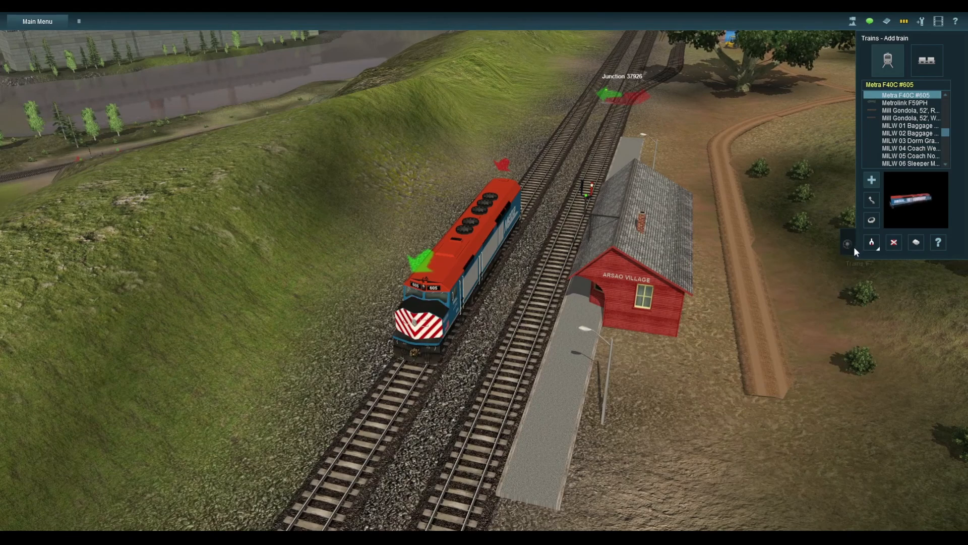
# Test the Metra locomotive's bell beside the station, and delete the locomotive from the track
pyautogui.click(854, 246)
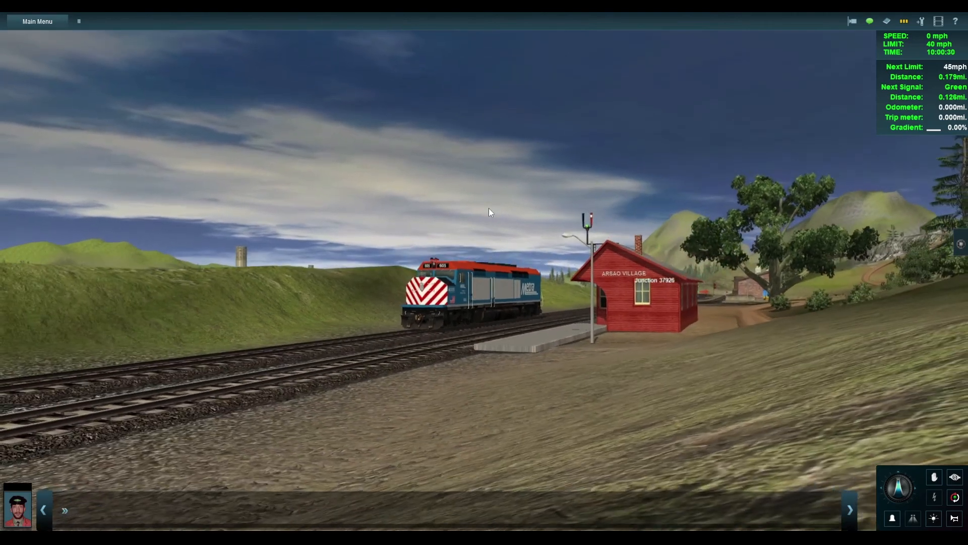
pyautogui.press('b')
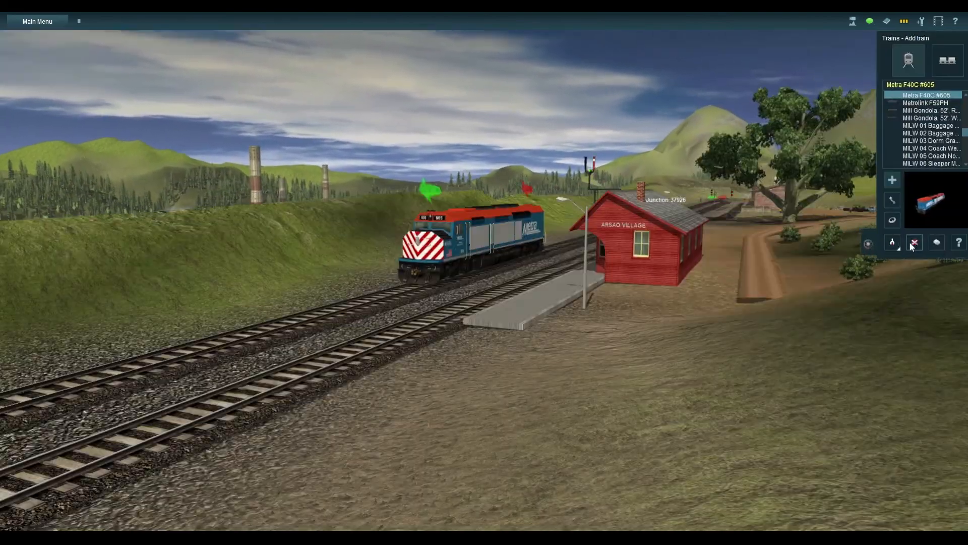
pyautogui.click(913, 243)
pyautogui.click(433, 276)
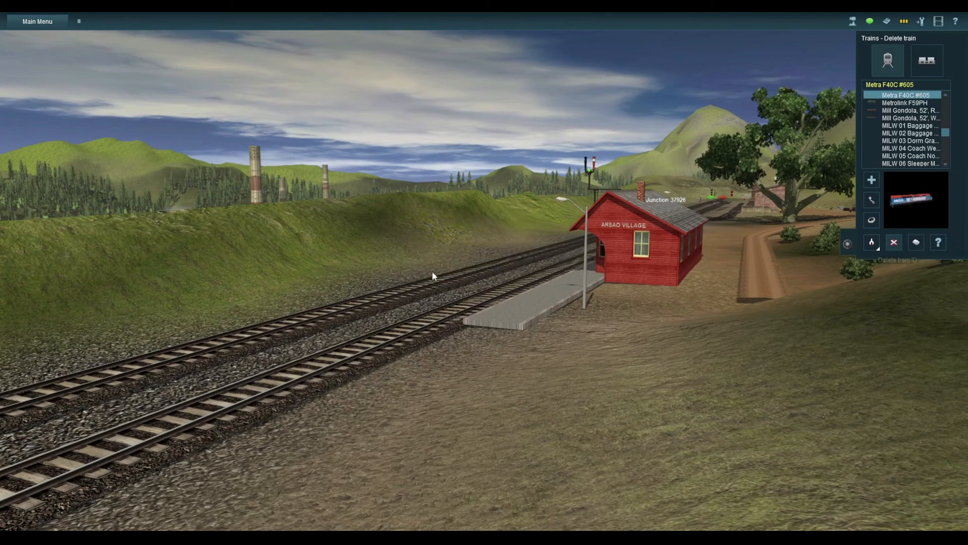